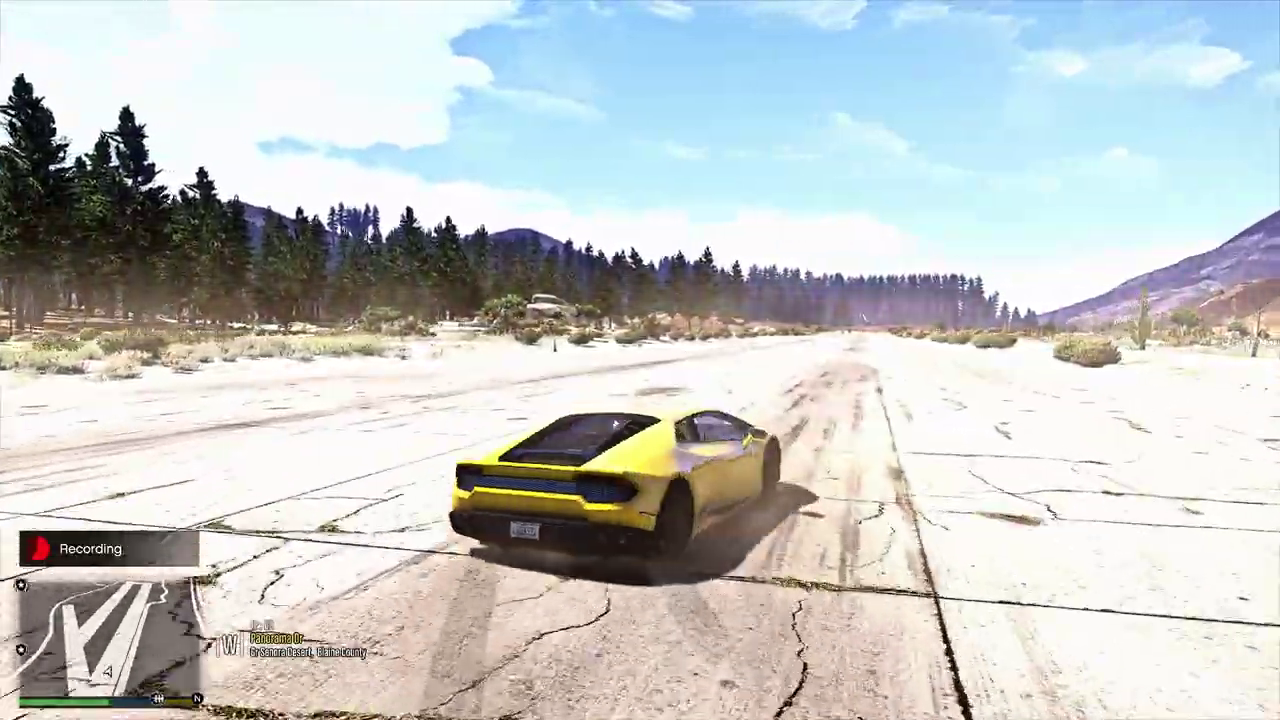
pyautogui.press('a')
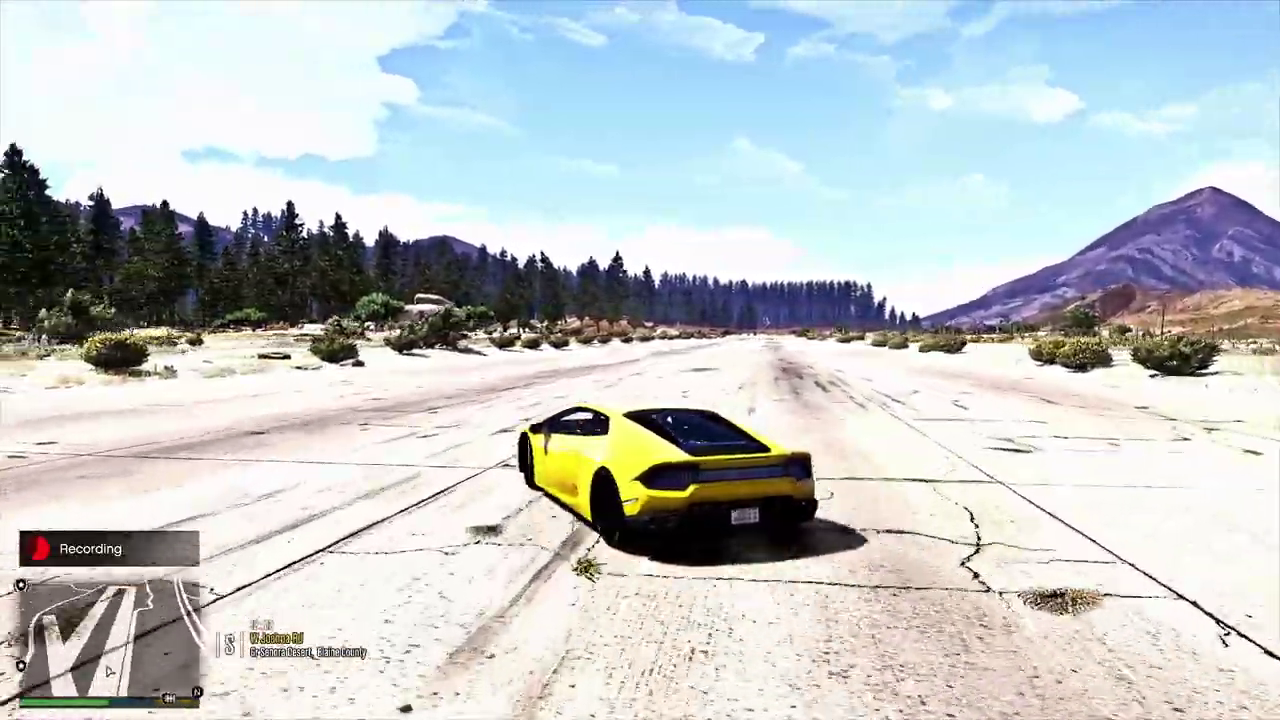
pyautogui.press('d')
pyautogui.press('a')
pyautogui.press('d')
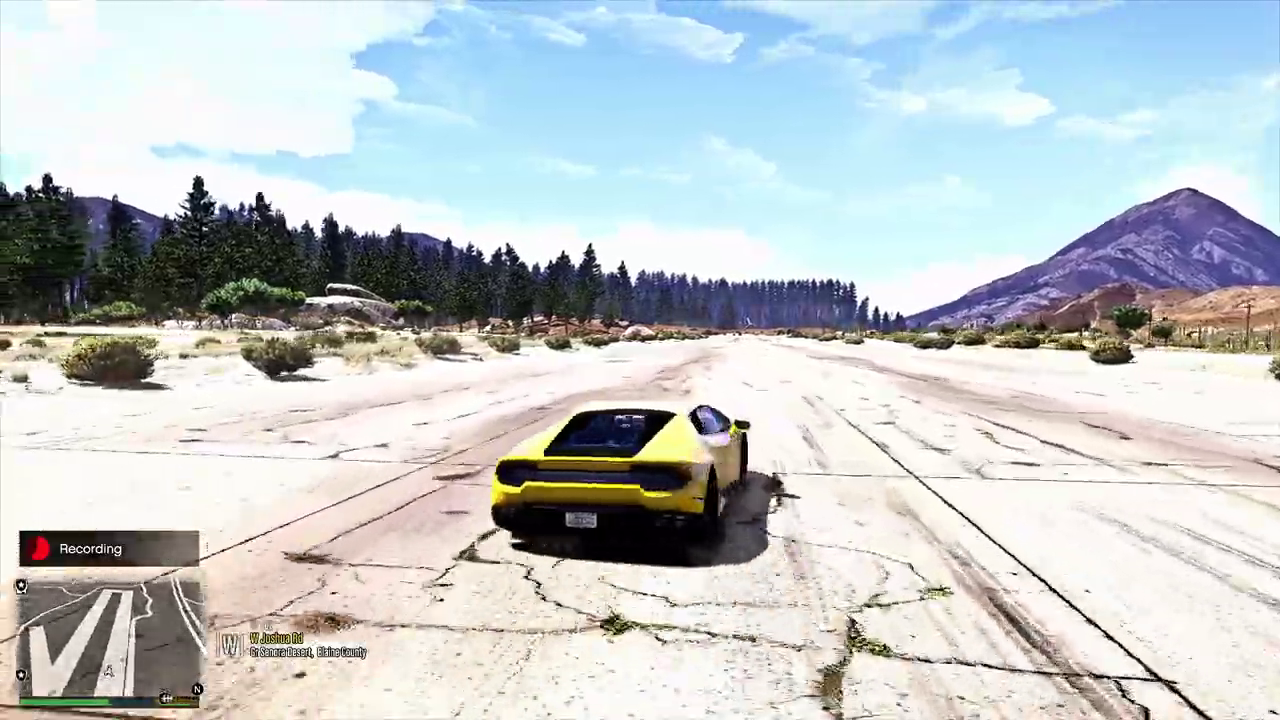
pyautogui.press('a')
pyautogui.press('w')
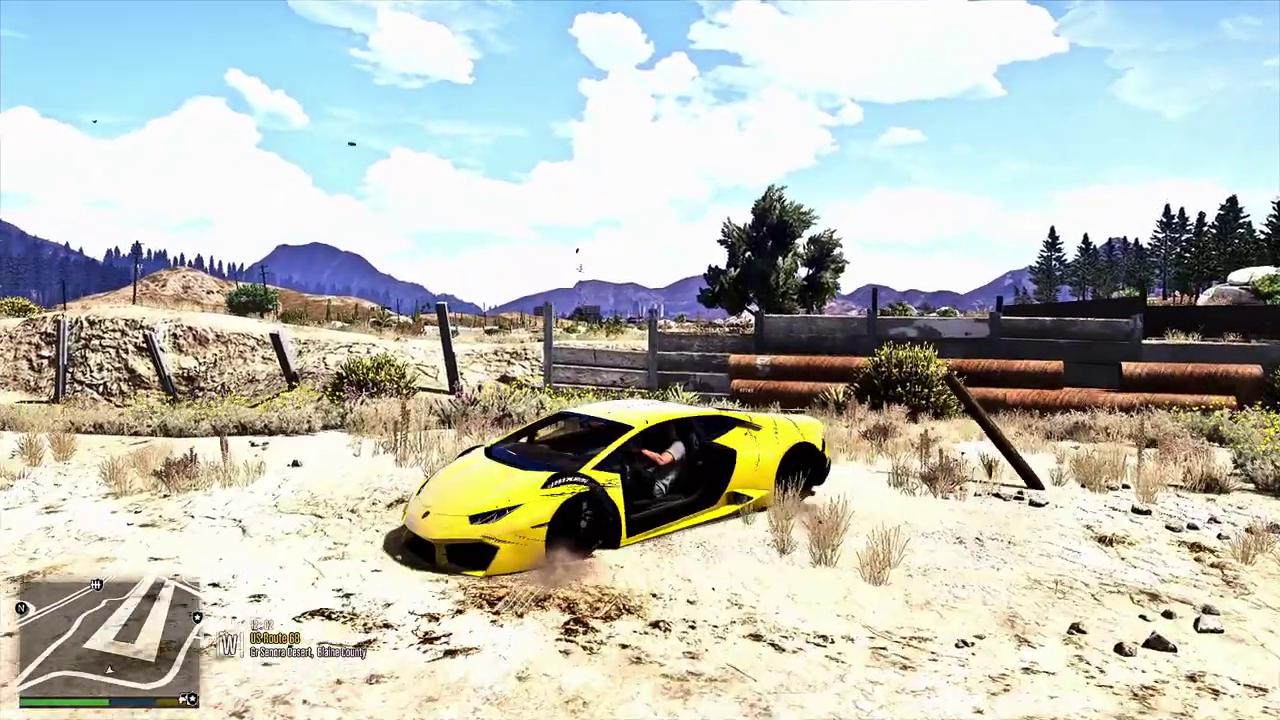
# Pause the game and open the Rockstar Editor
pyautogui.press('Escape')
pyautogui.press('Right')
pyautogui.press('Right')
pyautogui.press('Right')
pyautogui.press('Right')
pyautogui.press('Left')
pyautogui.press('Left')
pyautogui.press('Left')
pyautogui.press('q')
pyautogui.press('q')
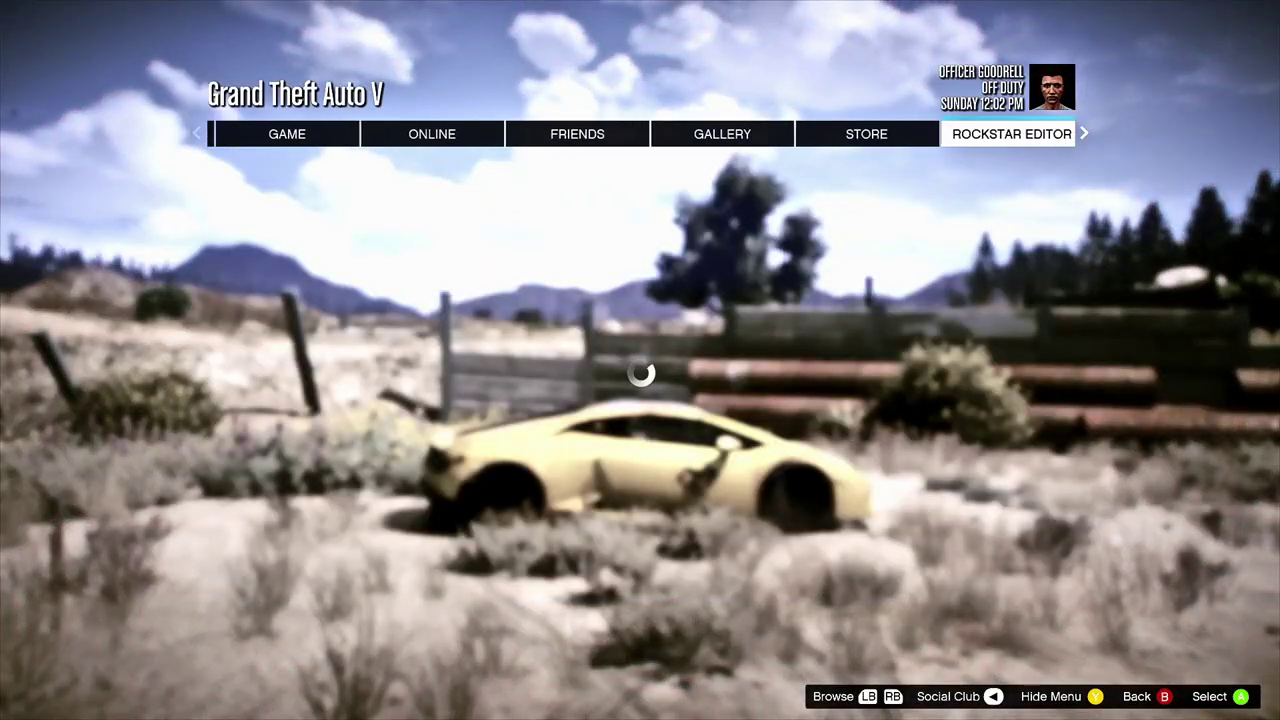
pyautogui.press('Return')
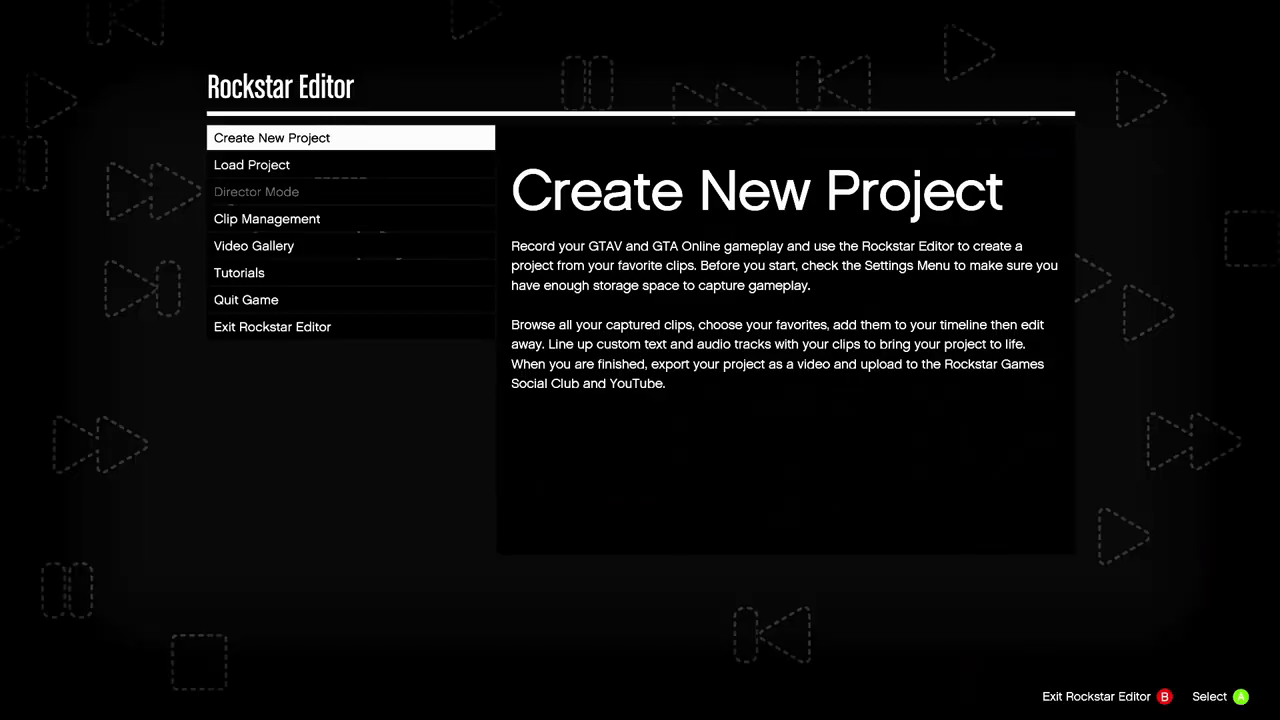
# Create a new project and add May-27-2021-Clip-0001 to its timeline
pyautogui.press('Return')
pyautogui.press('Return')
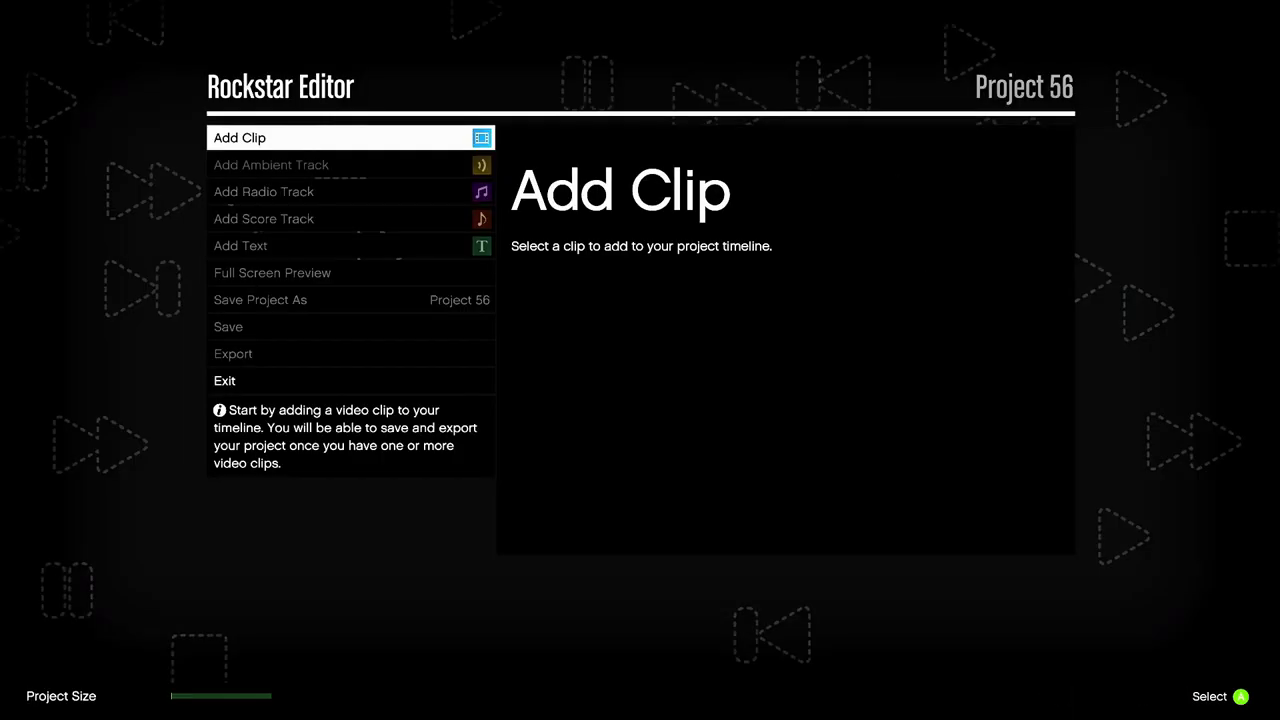
pyautogui.press('Return')
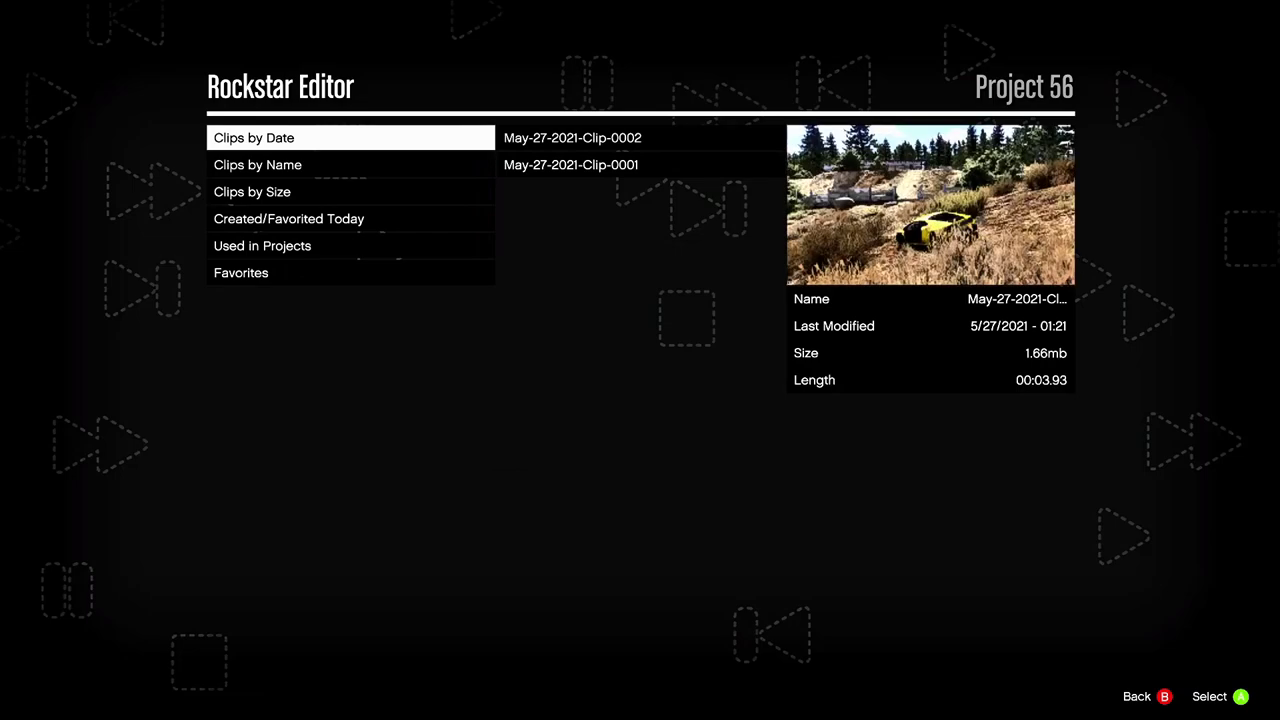
pyautogui.press('Return')
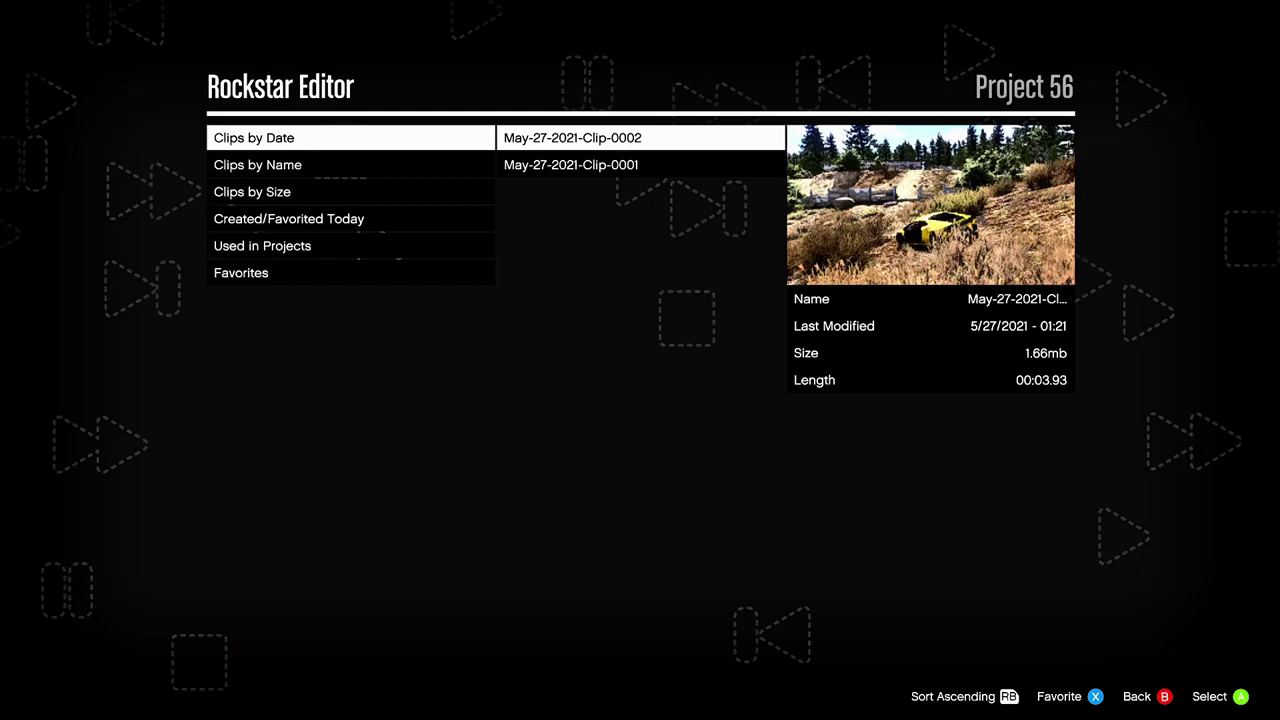
pyautogui.press('Down')
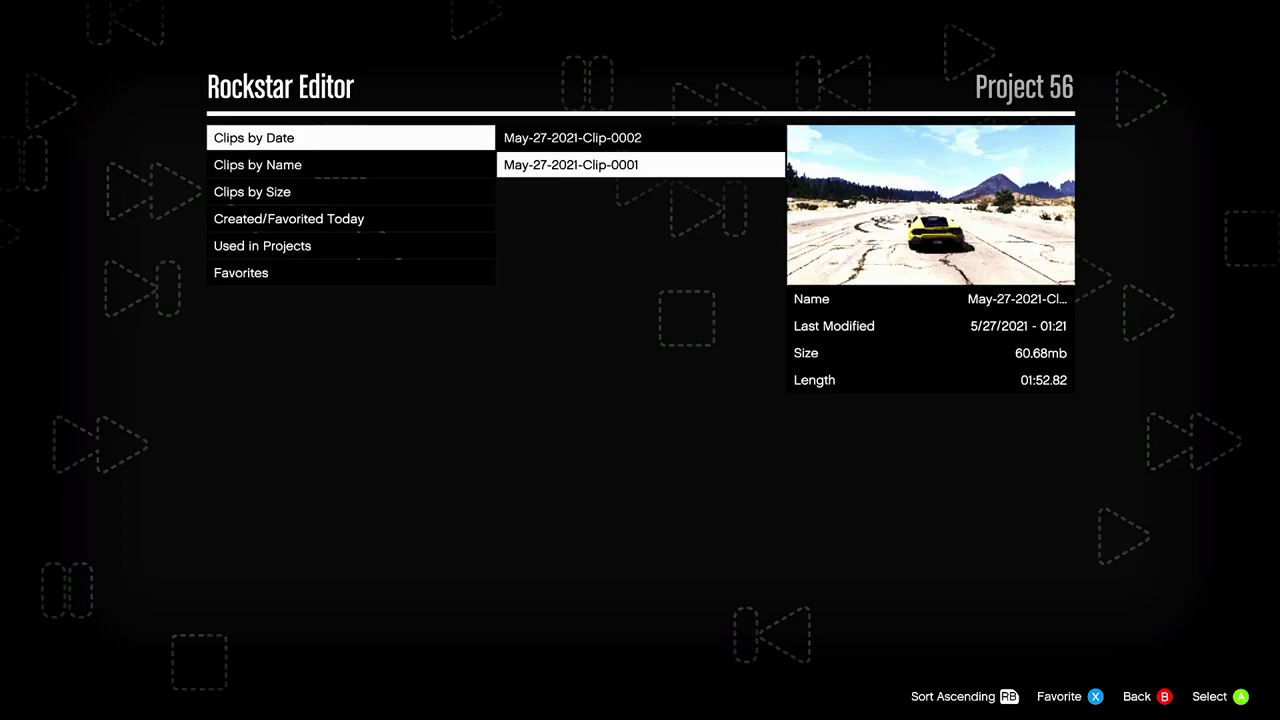
pyautogui.press('Return')
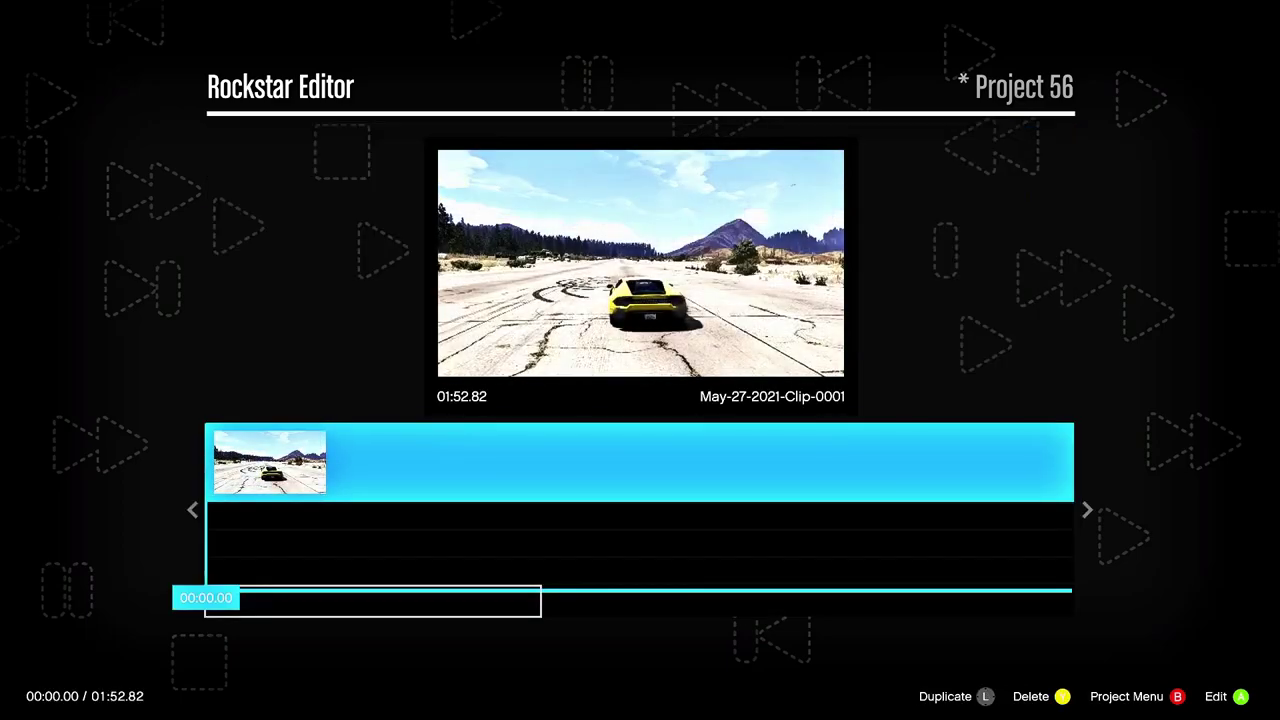
# Open the timeline clip for editing and bring up the camera settings of its start marker
pyautogui.press('Right')
pyautogui.press('Left')
pyautogui.press('Right')
pyautogui.press('Left')
pyautogui.press('Return')
pyautogui.press('Return')
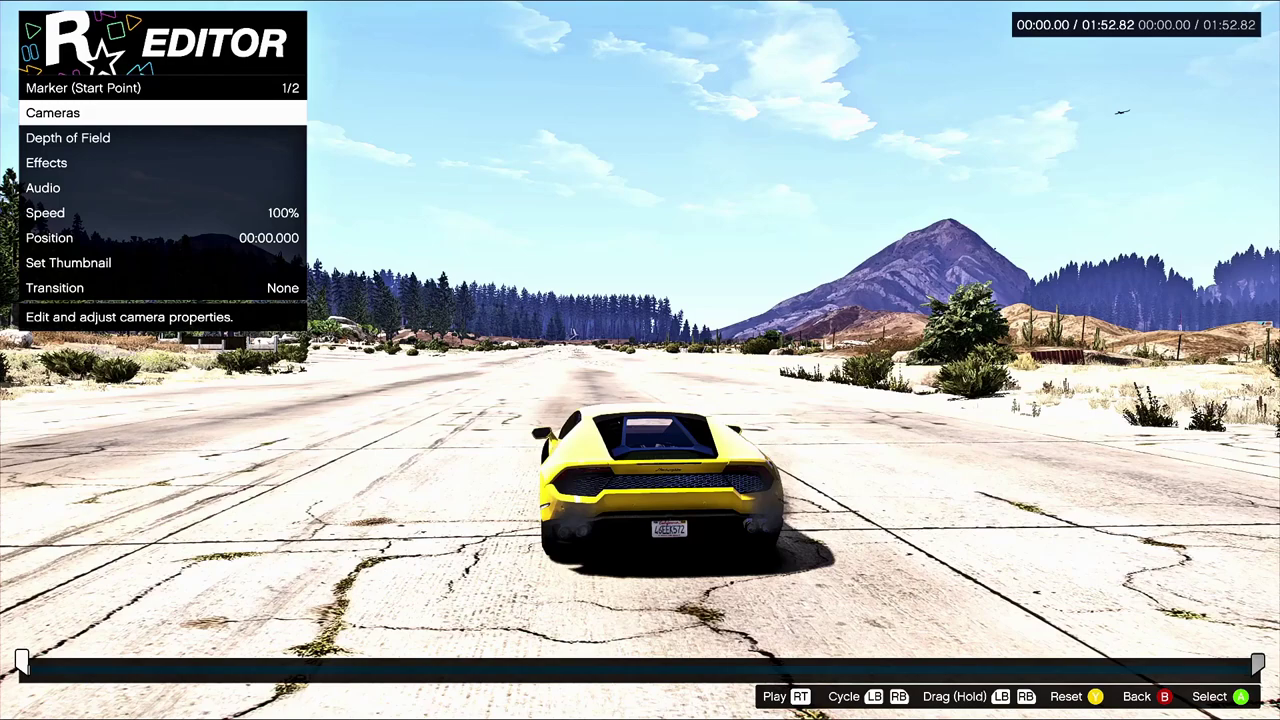
pyautogui.press('Return')
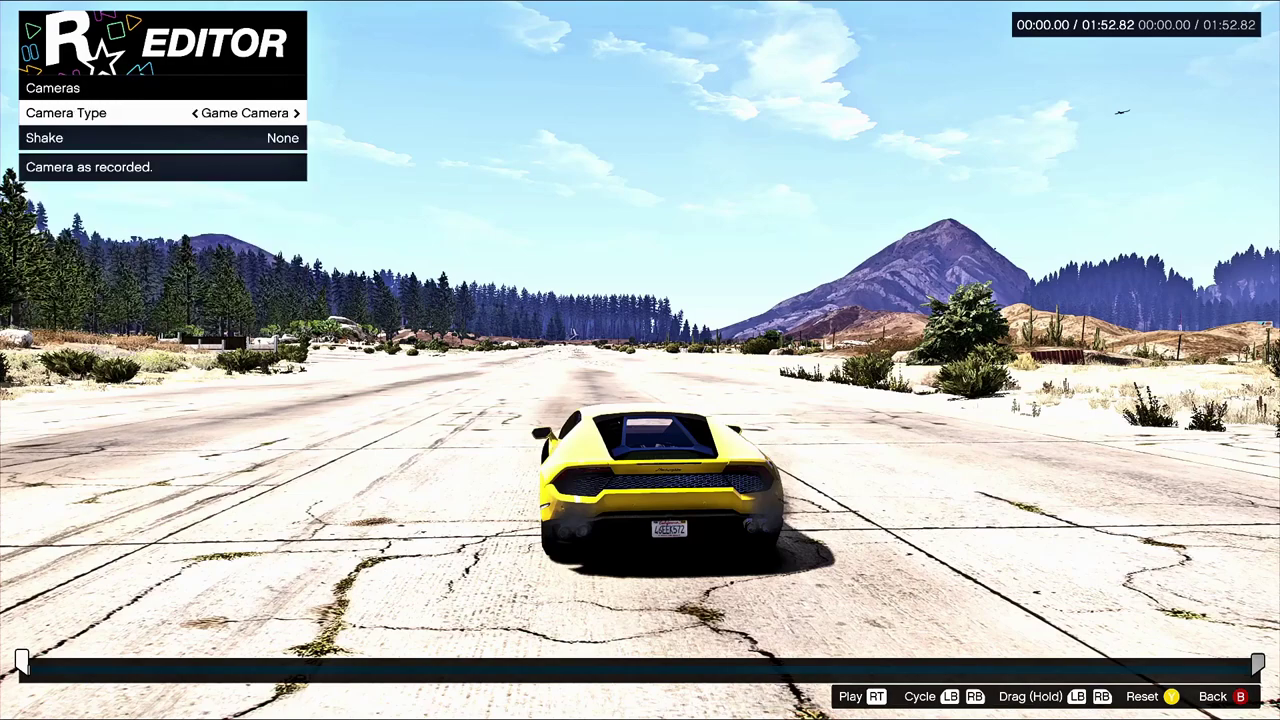
pyautogui.press('Escape')
pyautogui.press('Down')
pyautogui.press('Down')
pyautogui.press('Down')
pyautogui.press('Down')
pyautogui.press('Down')
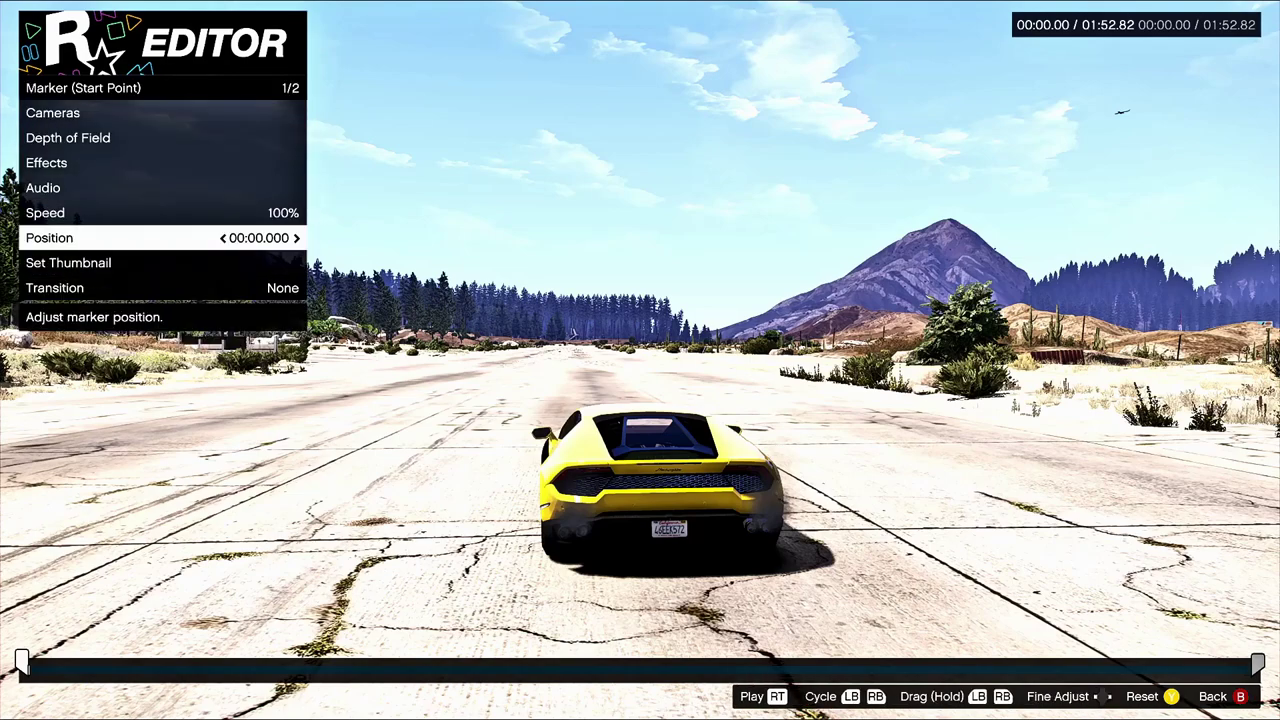
pyautogui.press('Up')
pyautogui.press('Up')
pyautogui.press('Up')
pyautogui.press('Up')
pyautogui.press('Up')
pyautogui.press('Return')
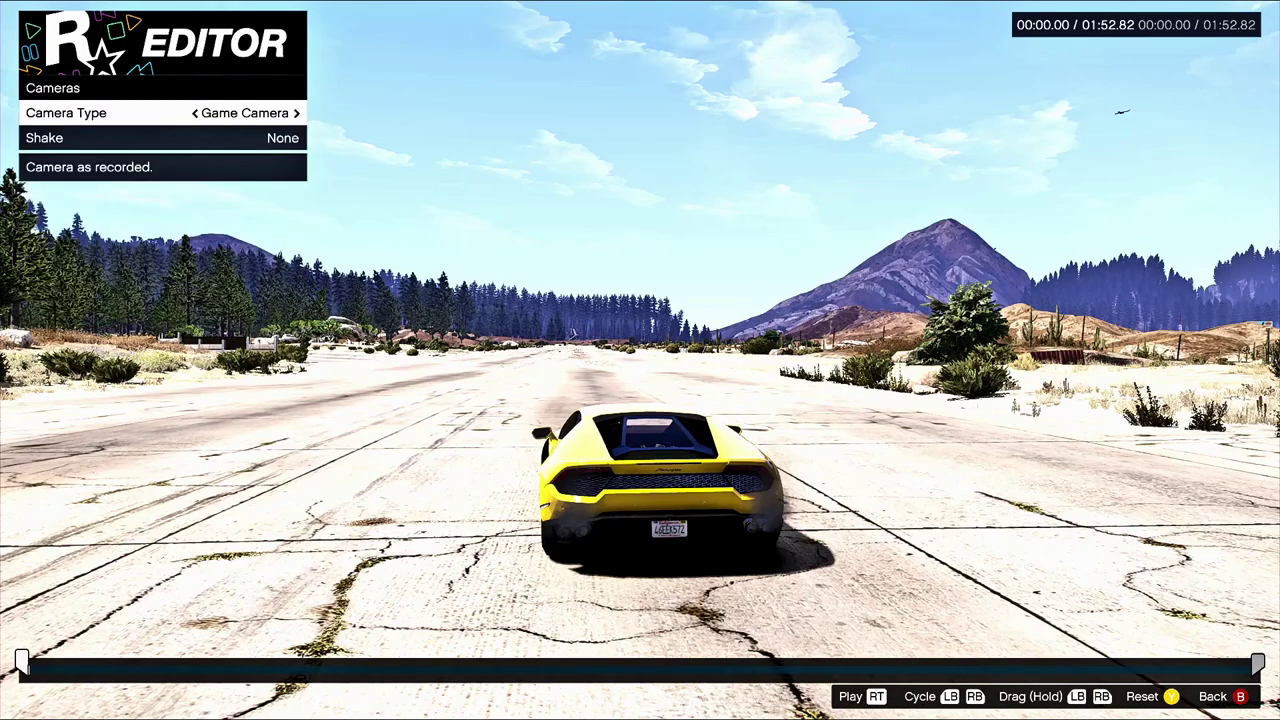
# Preview the start marker's preset camera types, including front, right and left, and return to Game Camera
pyautogui.press('Right')
pyautogui.press('Left')
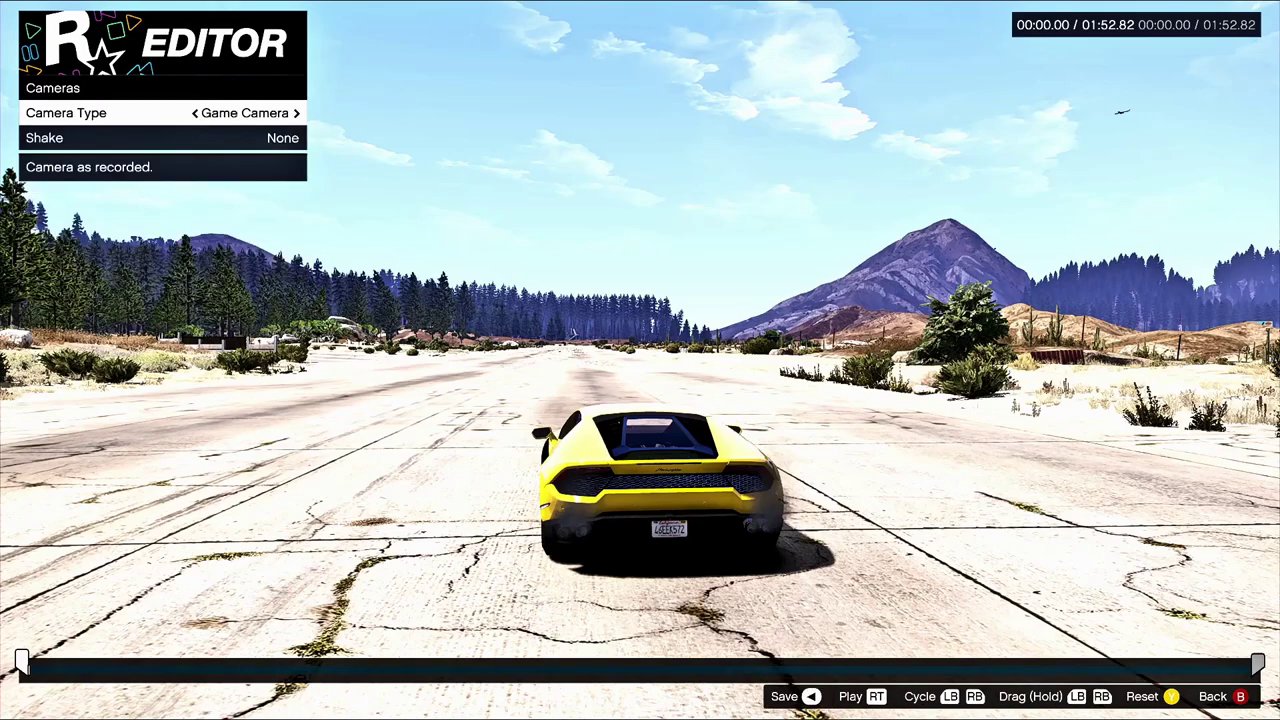
pyautogui.press('Right')
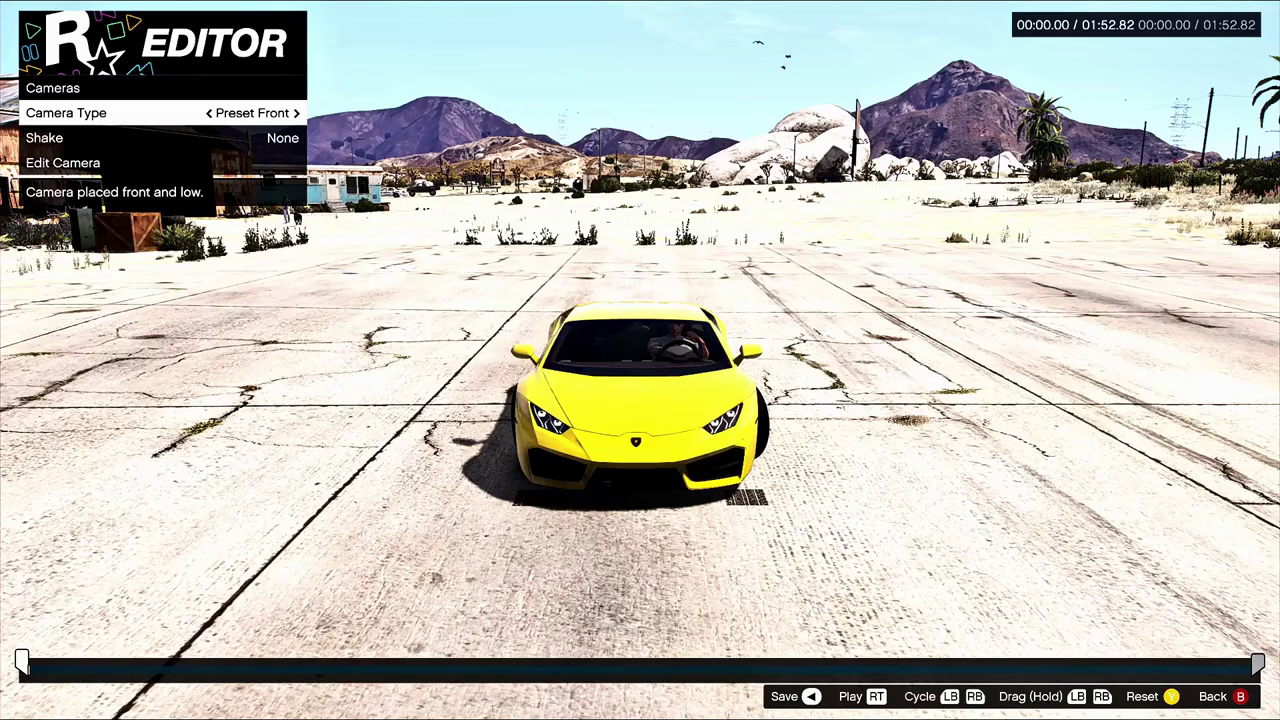
pyautogui.press('Right')
pyautogui.press('Right')
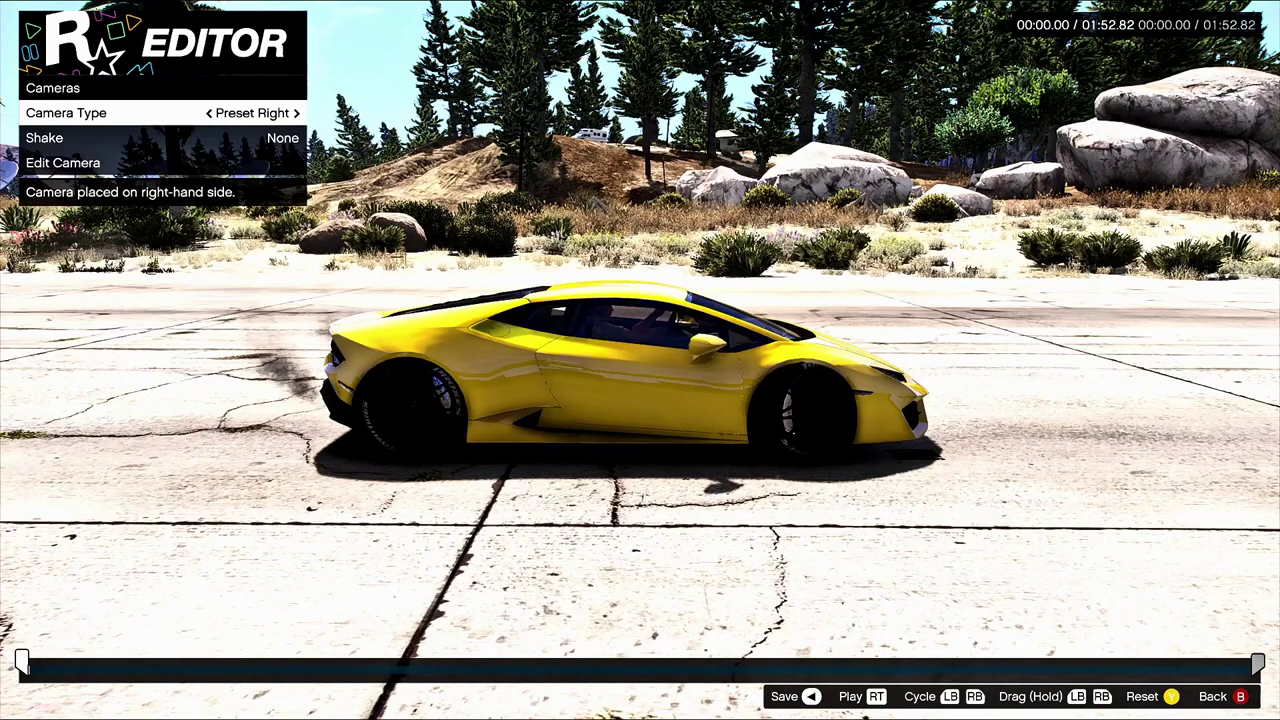
pyautogui.press('Right')
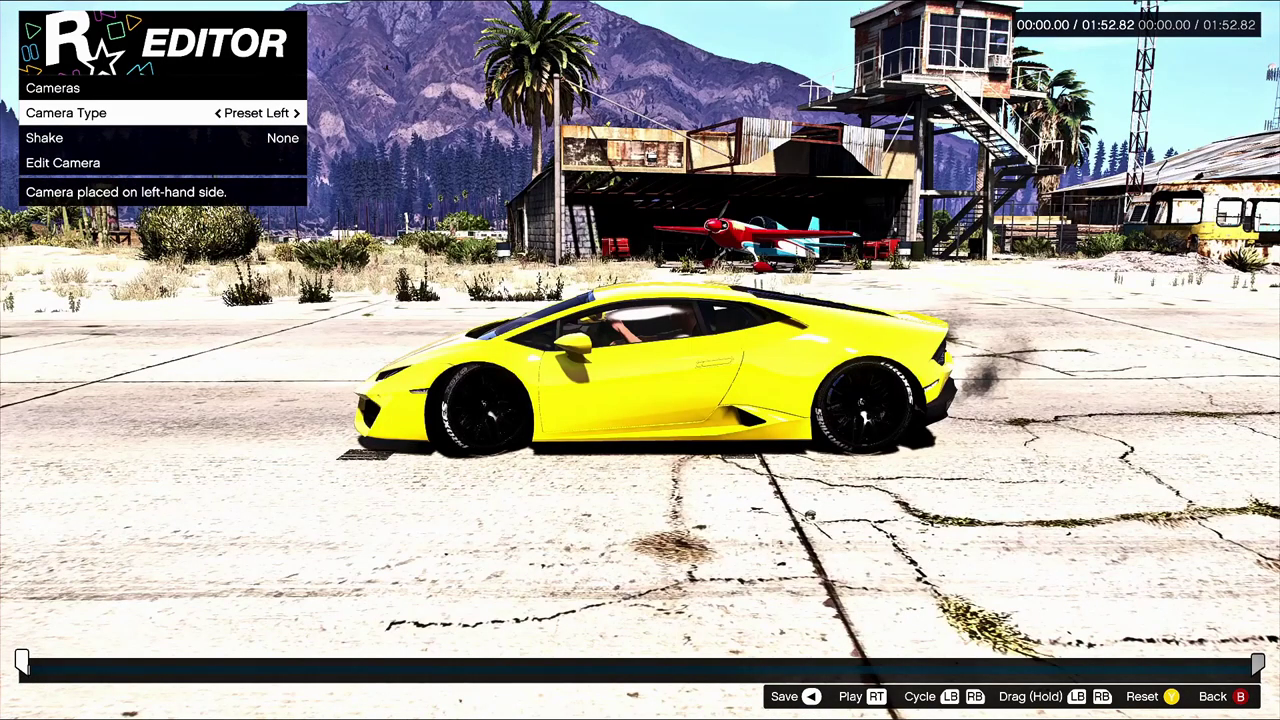
pyautogui.press('Right')
pyautogui.press('Right')
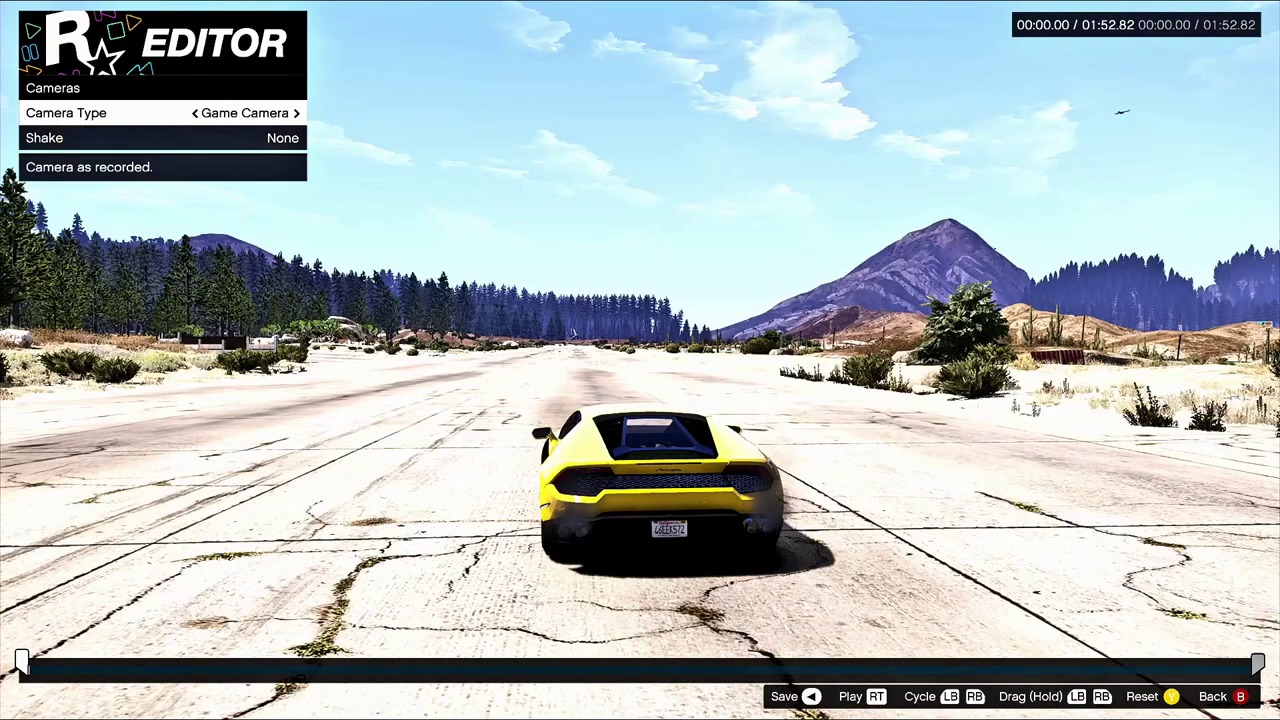
# Set the start marker's camera type to Free Camera
pyautogui.press('Right')
pyautogui.press('Right')
pyautogui.press('Right')
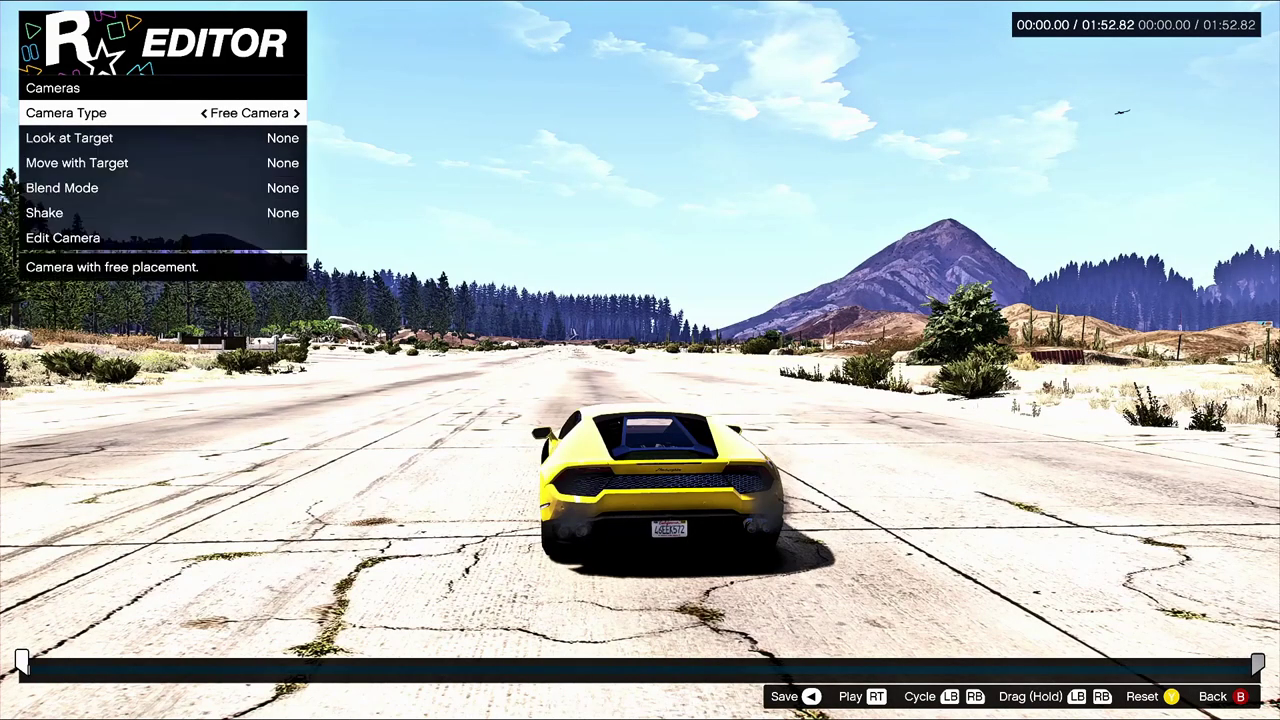
pyautogui.press('Left')
pyautogui.press('Left')
pyautogui.press('Left')
pyautogui.press('Right')
# Review the free camera's look-at target, move-with target, blend mode, shake and camera editing options
pyautogui.press('Down')
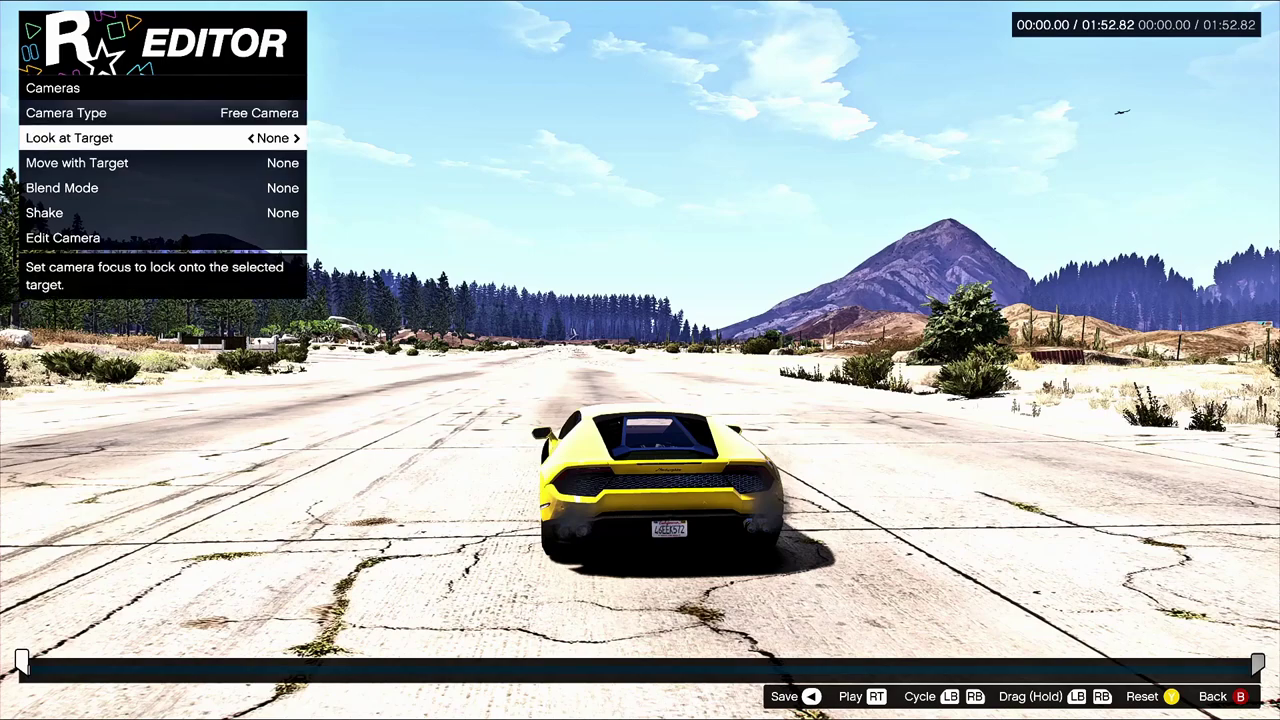
pyautogui.press('Down')
pyautogui.press('Down')
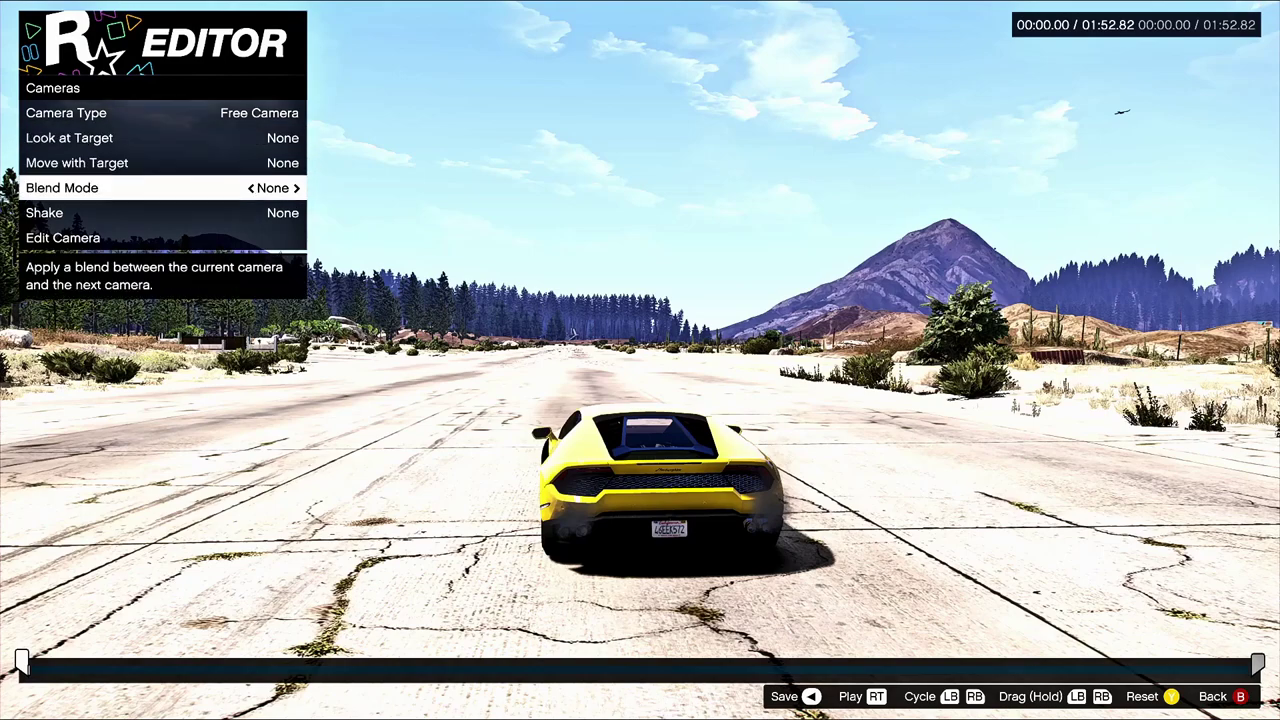
pyautogui.press('Down')
pyautogui.press('Down')
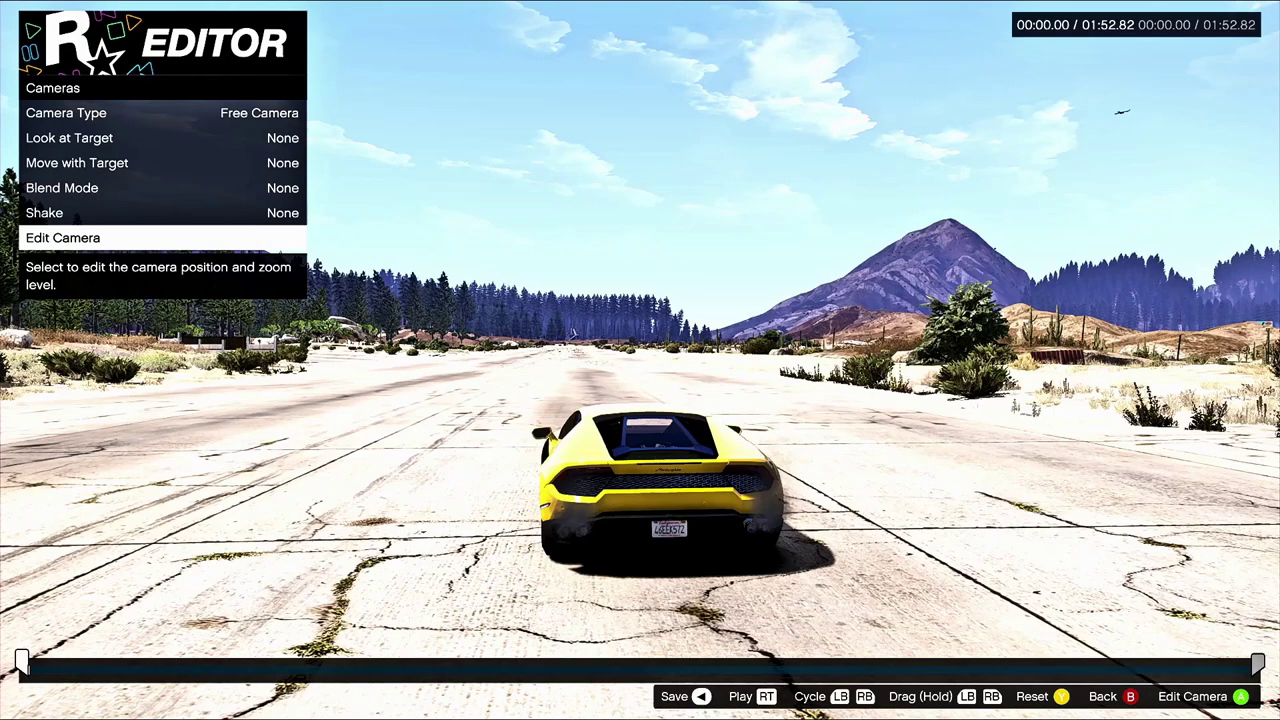
pyautogui.press('Down')
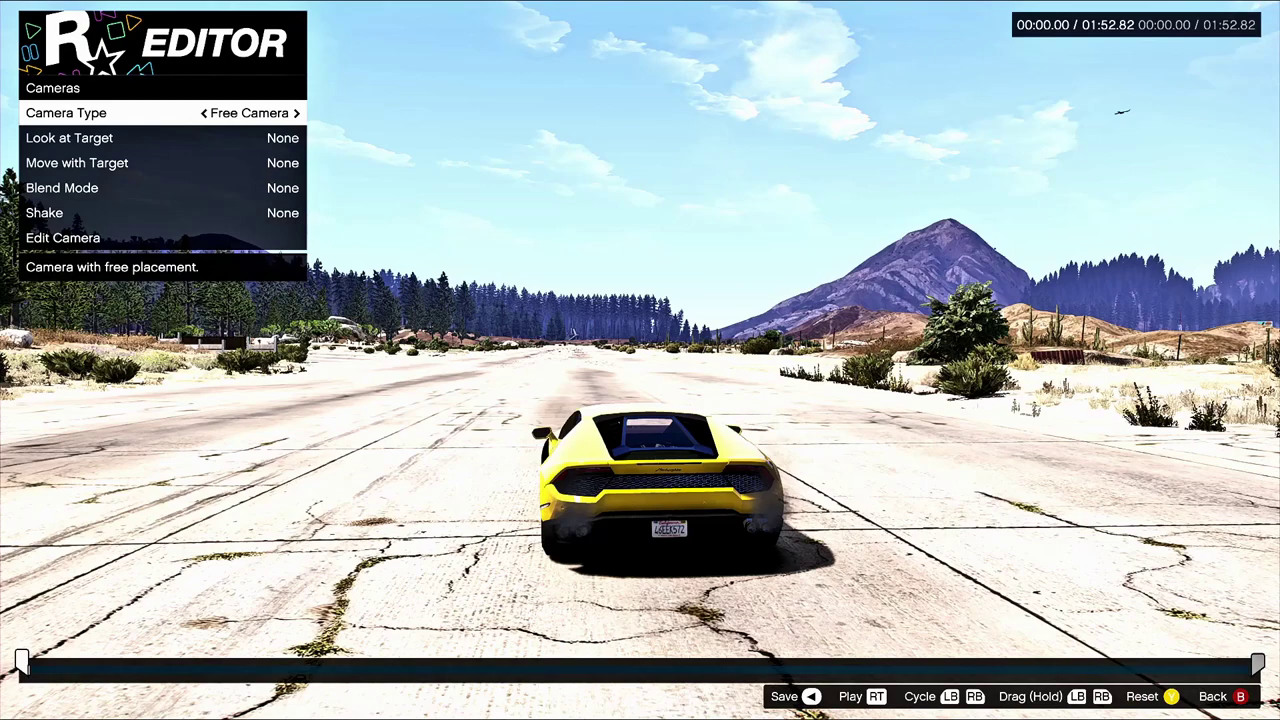
# Play and scrub the clip to 00:12.58, add a marker there and open its camera settings
pyautogui.press('Right')
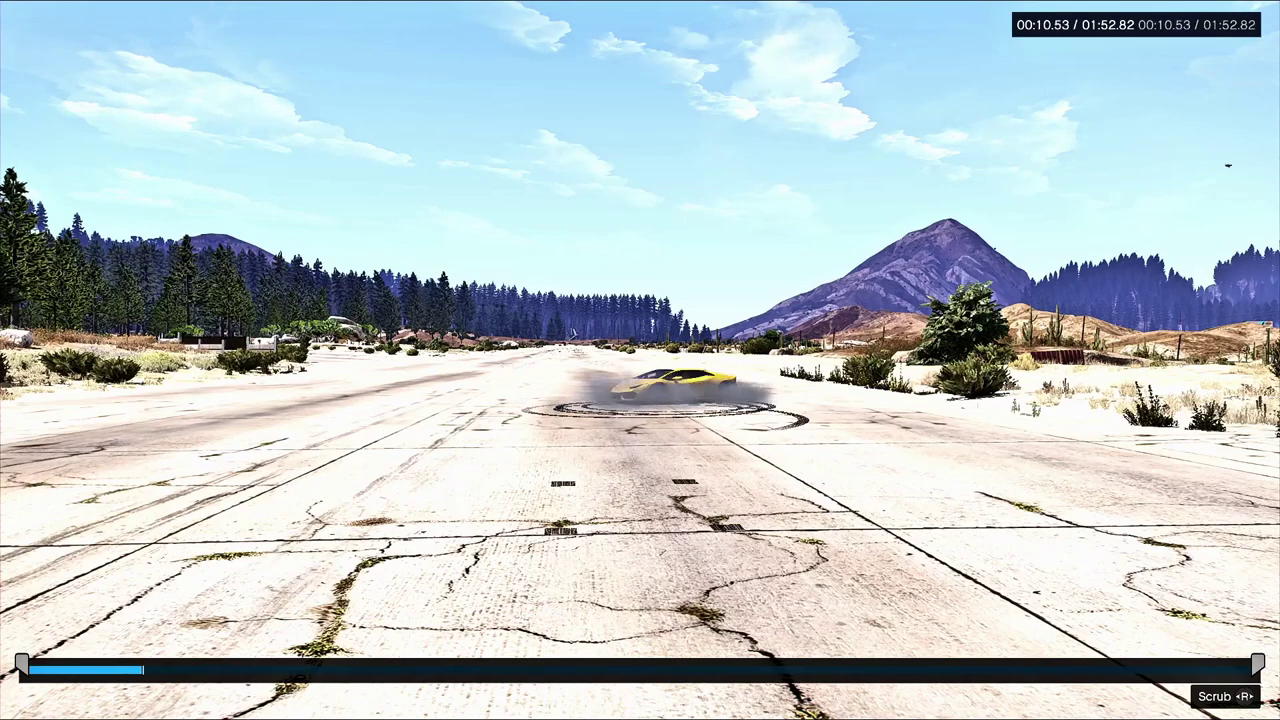
pyautogui.press('space')
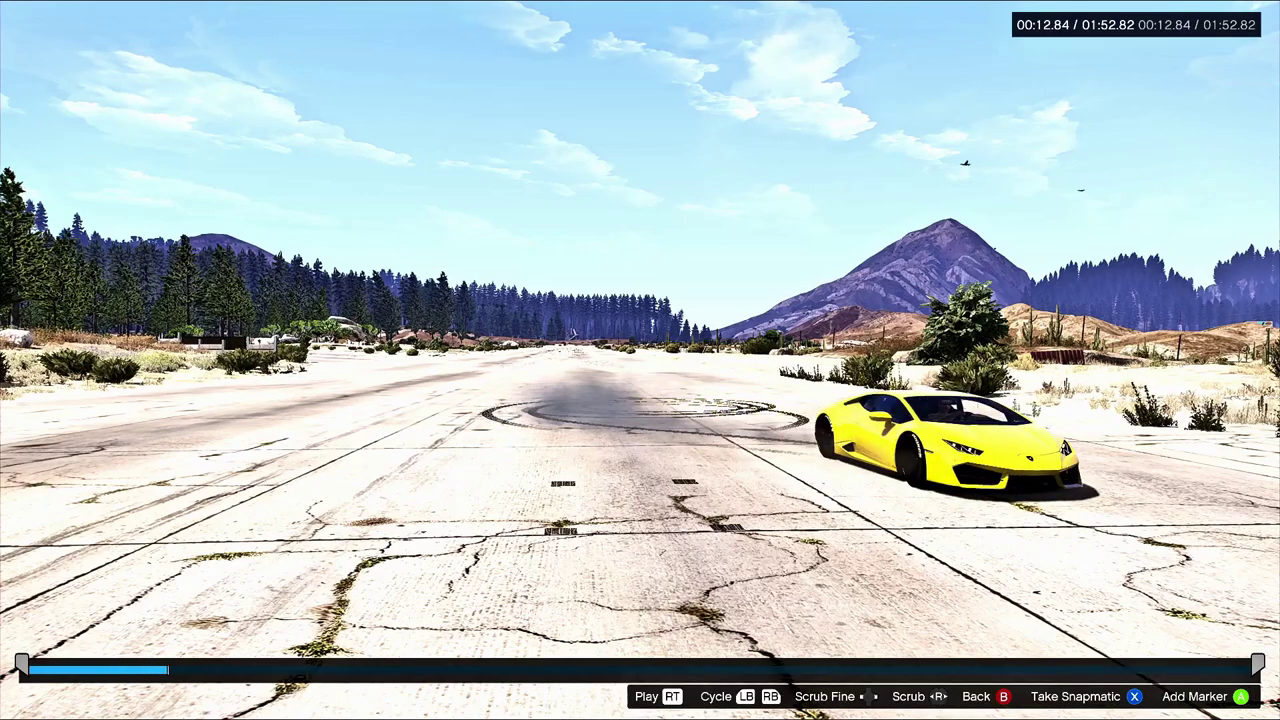
pyautogui.press('Right')
pyautogui.press('Left')
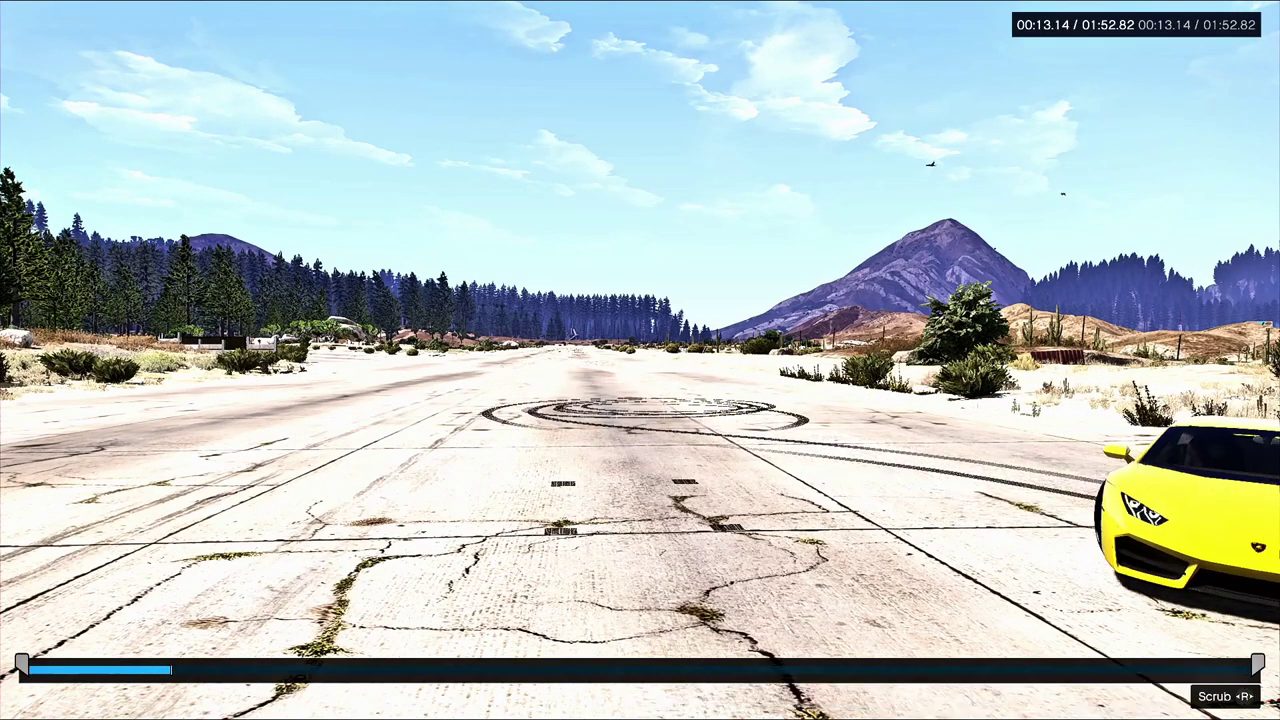
pyautogui.press('Return')
pyautogui.press('Return')
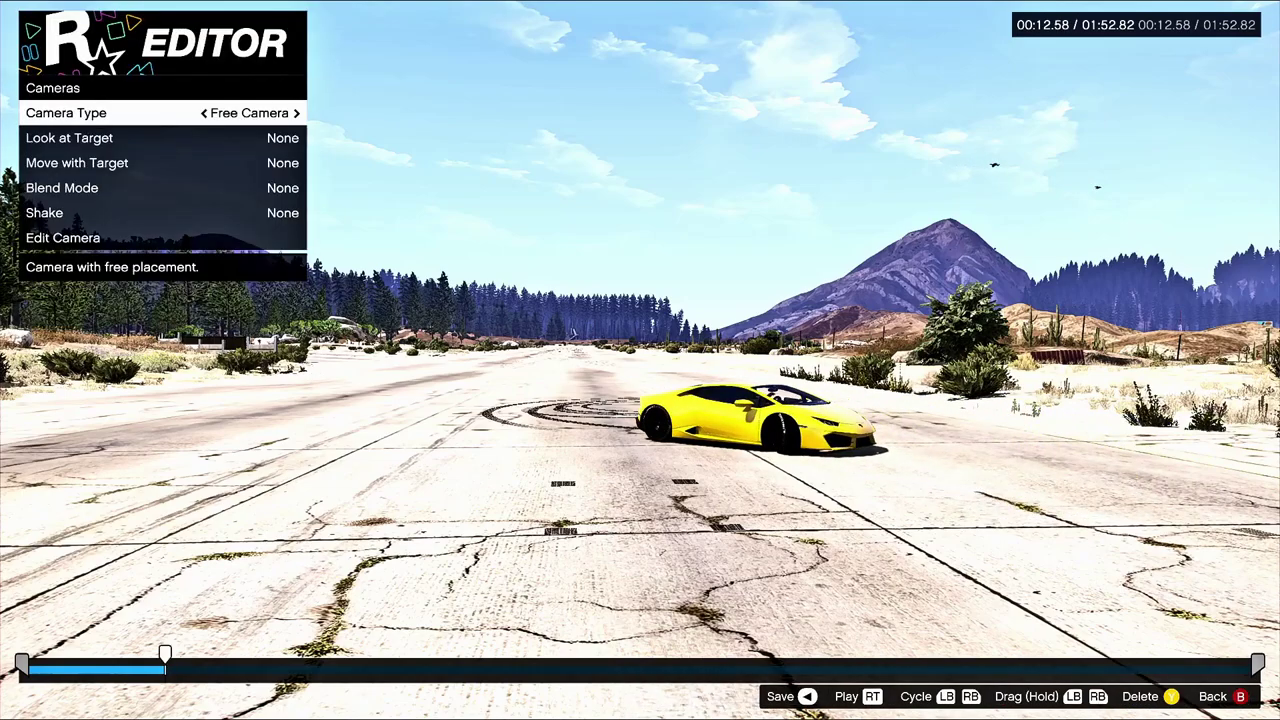
# Reposition the 00:12.58 marker's free camera to the right, down near the ground and slightly forward, with the car still in view
pyautogui.press('Up')
pyautogui.press('Return')
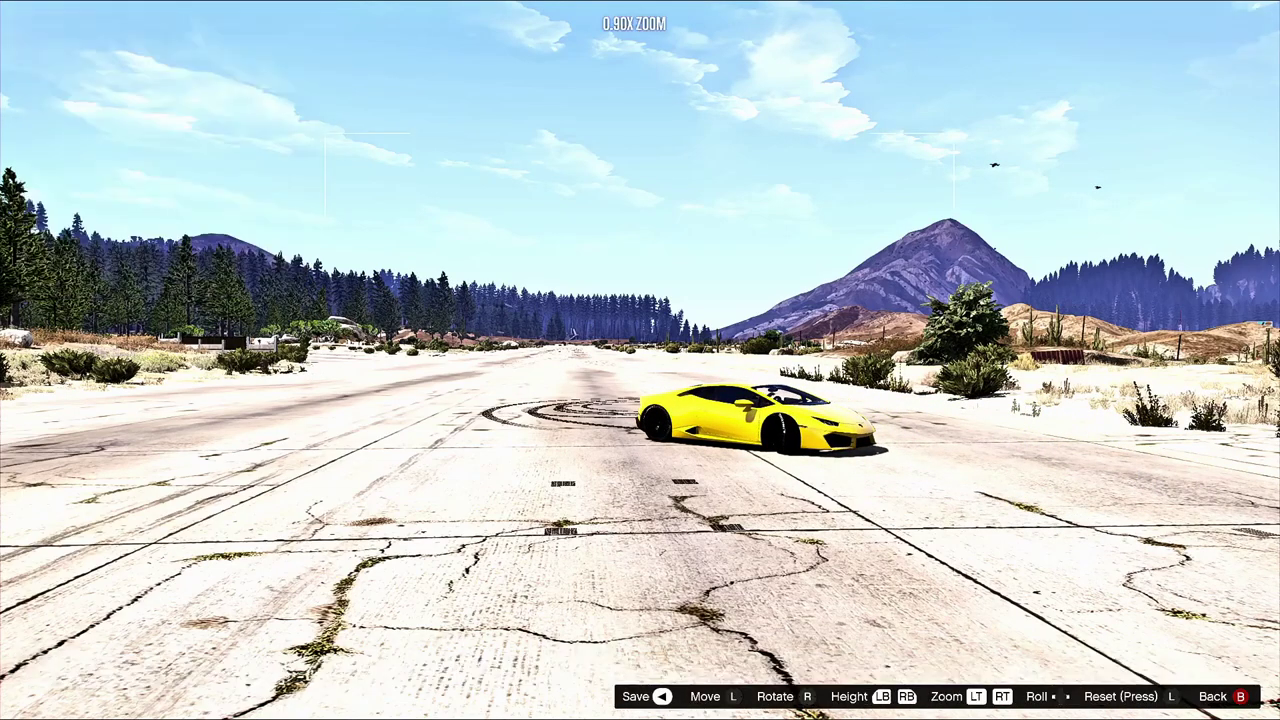
pyautogui.press('d')
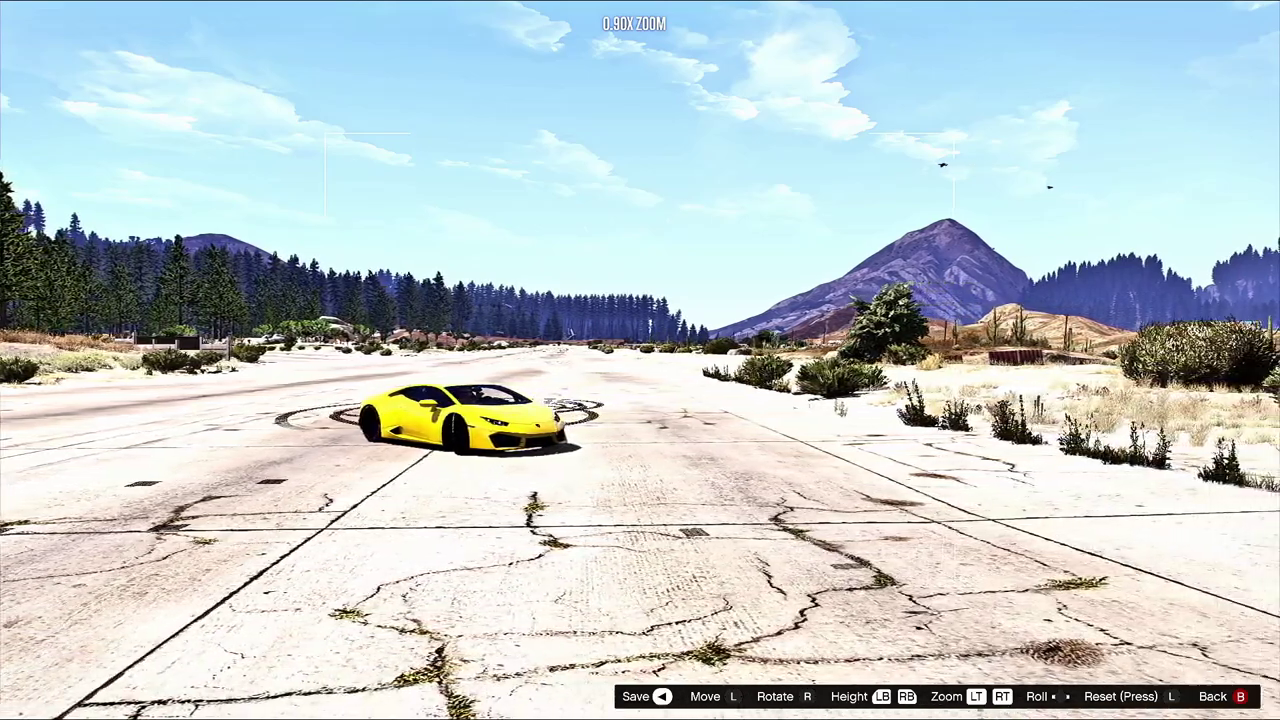
pyautogui.press('pagedown')
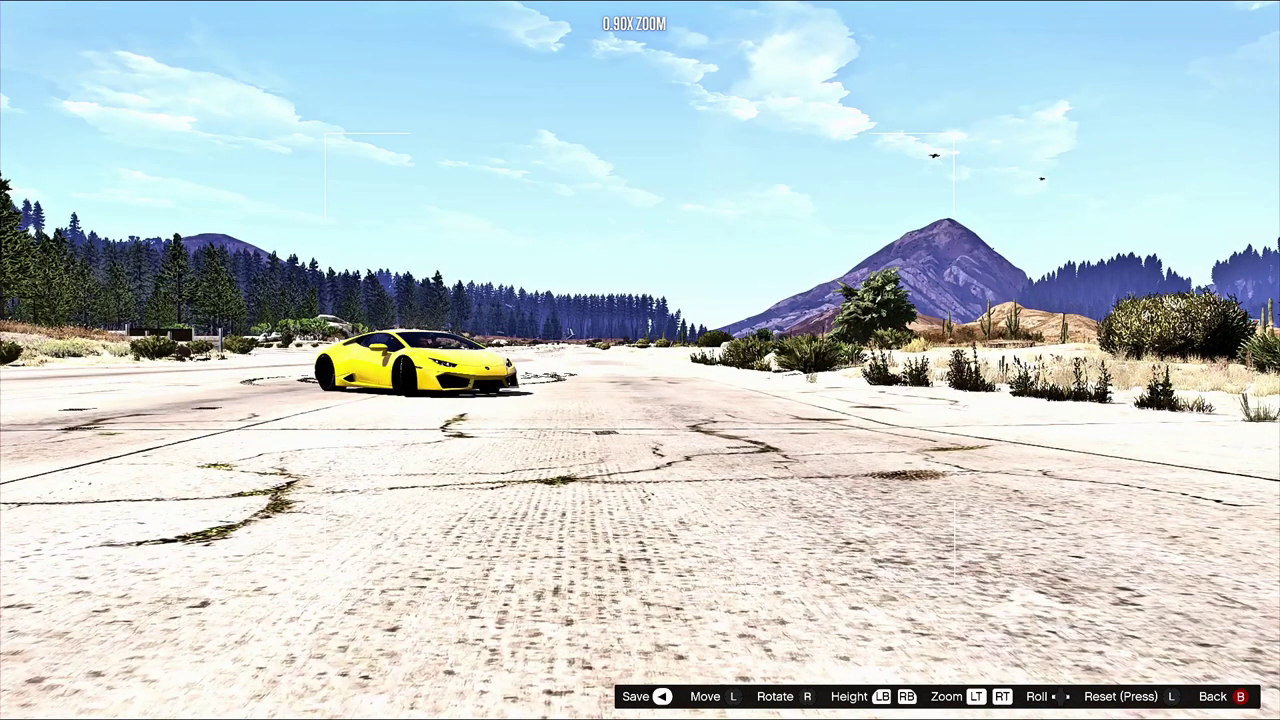
pyautogui.press('pagedown')
pyautogui.press('w')
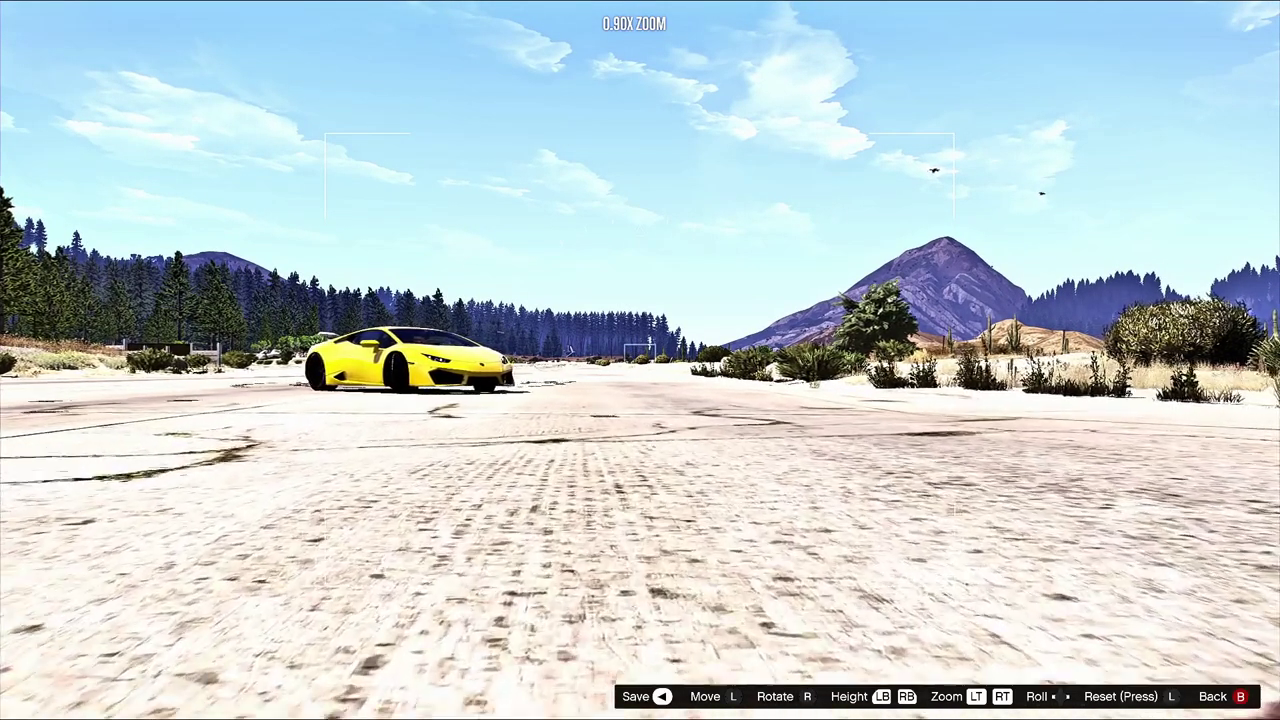
pyautogui.press('w')
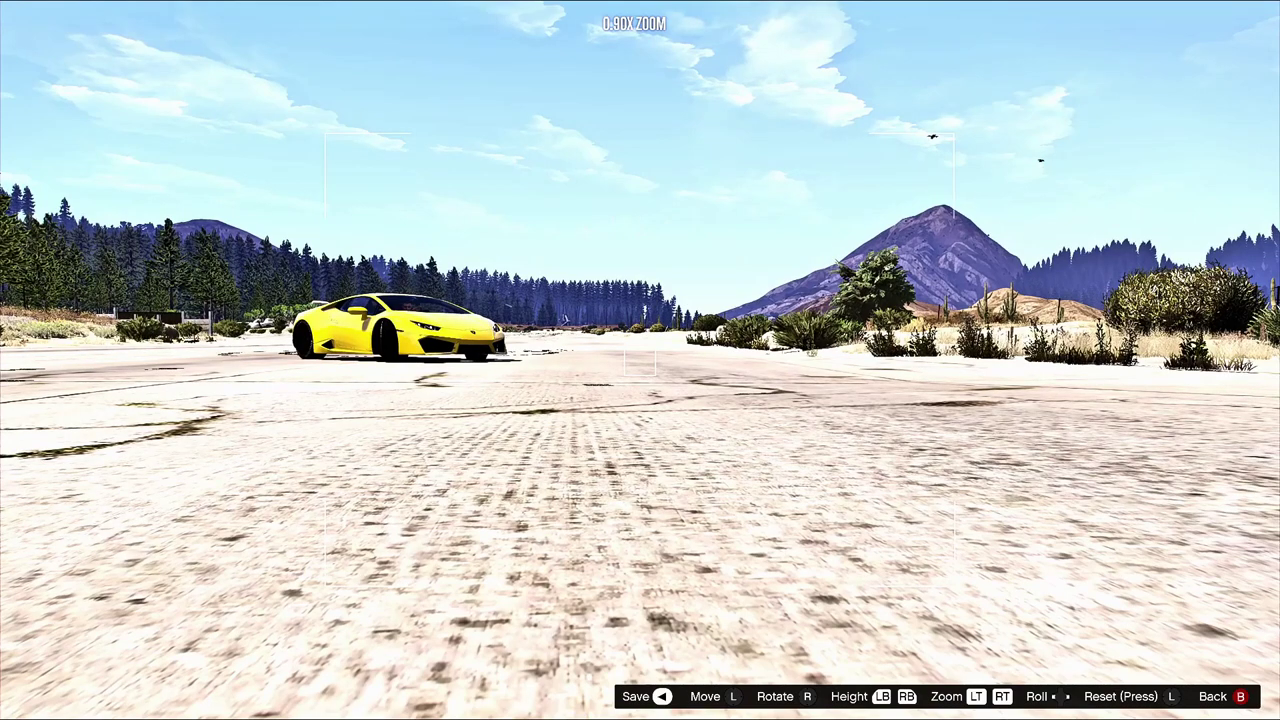
pyautogui.press('Escape')
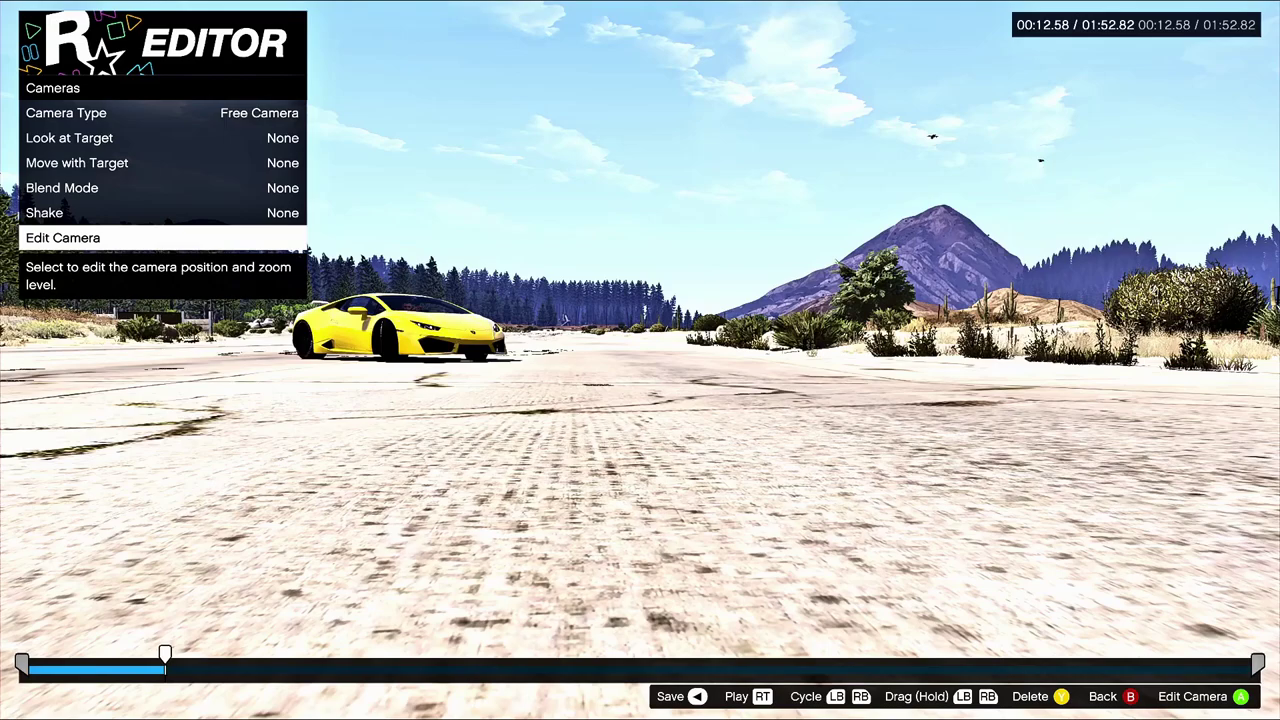
# Scrub the clip just past the 00:12.58 marker and back to check how the stationary free camera frames the car
pyautogui.press('Right')
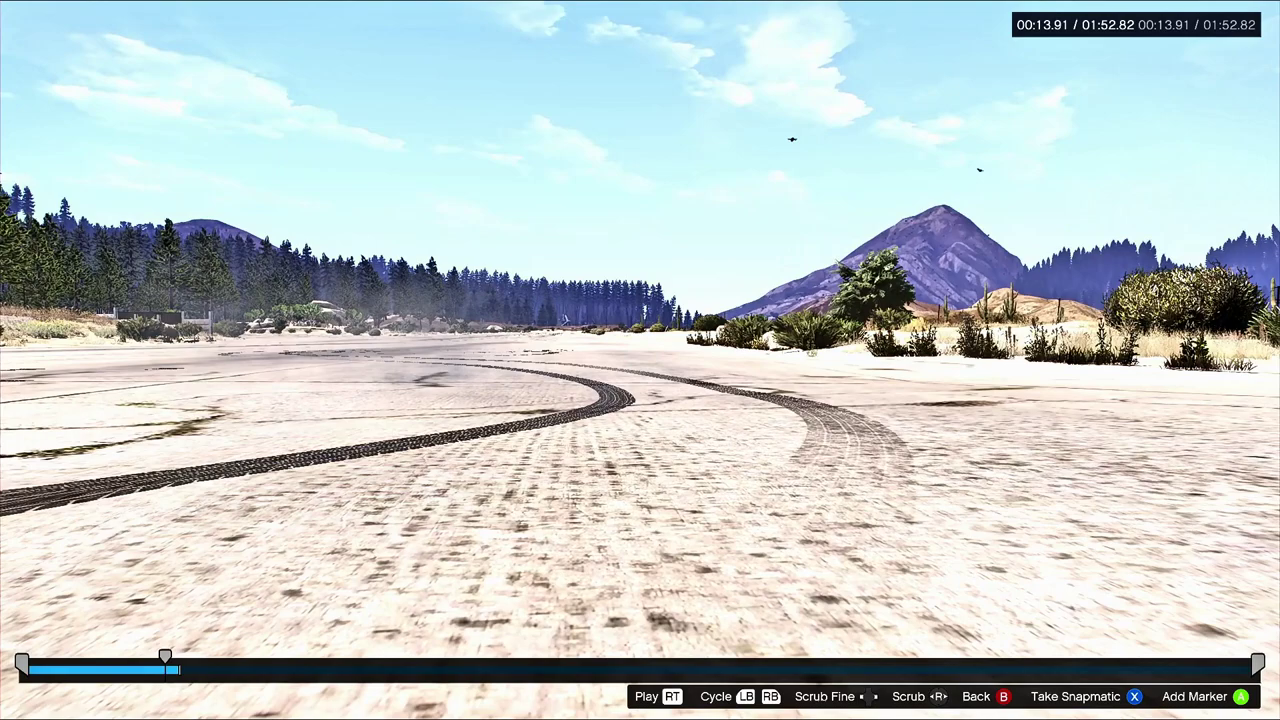
pyautogui.press('Left')
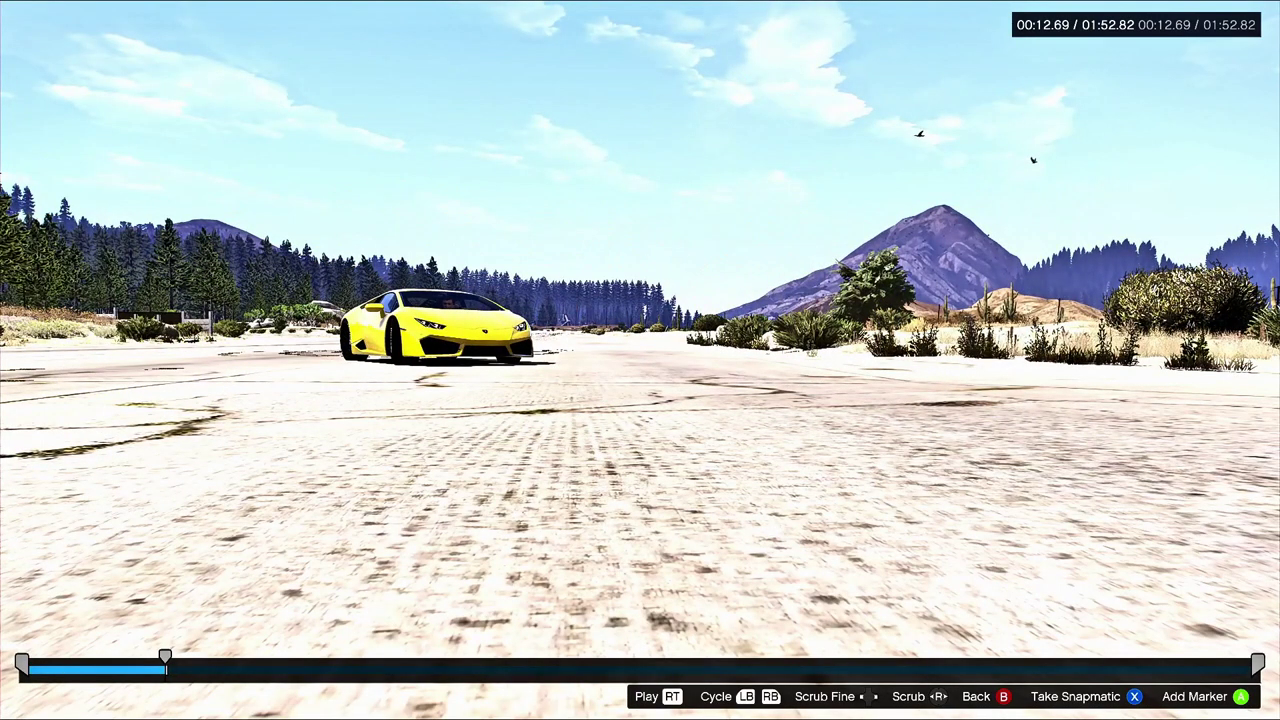
pyautogui.press('Escape')
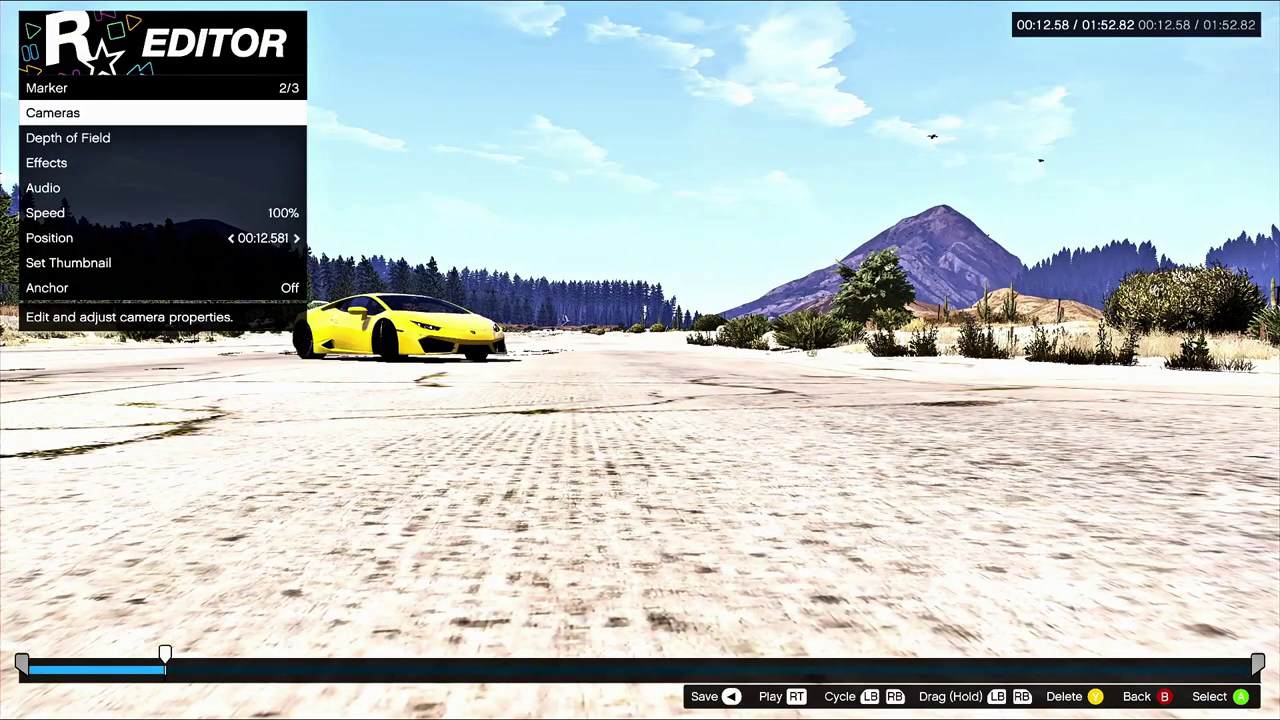
# Set the 00:12.58 marker's look-at target to Player and preview the clip from there
pyautogui.press('Return')
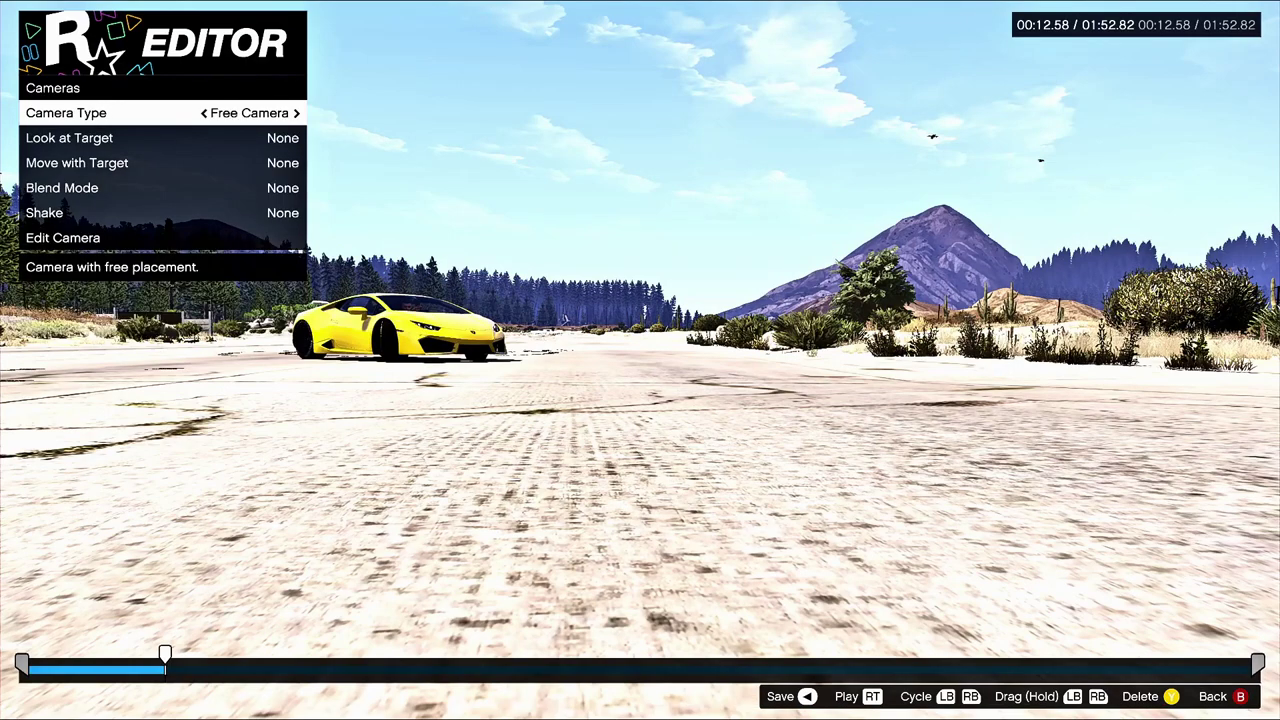
pyautogui.press('Down')
pyautogui.press('Right')
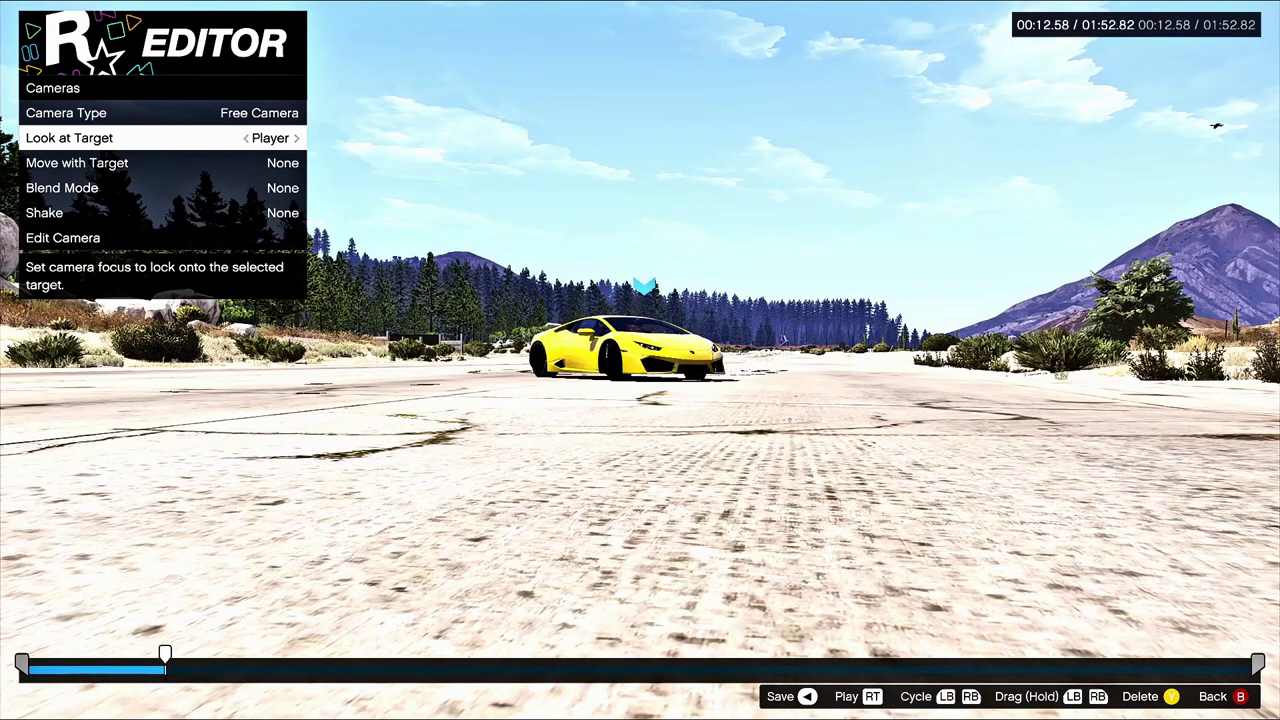
pyautogui.press('space')
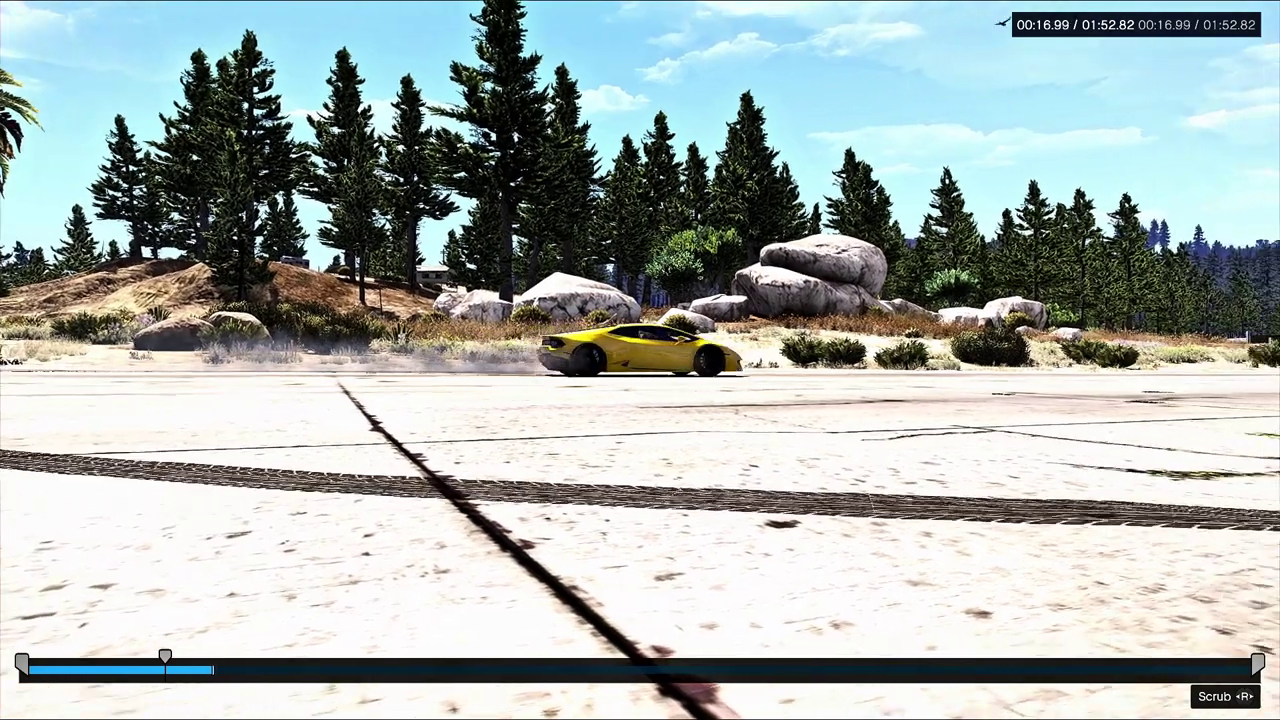
pyautogui.press('space')
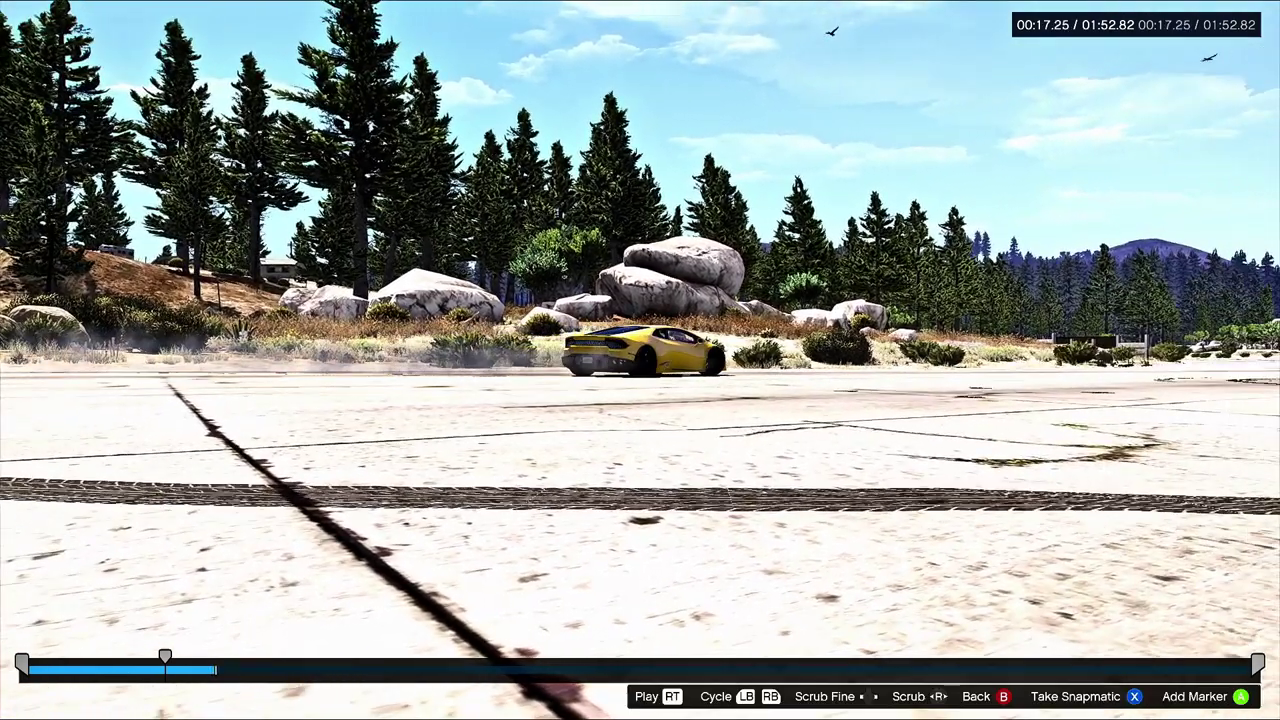
pyautogui.press('Escape')
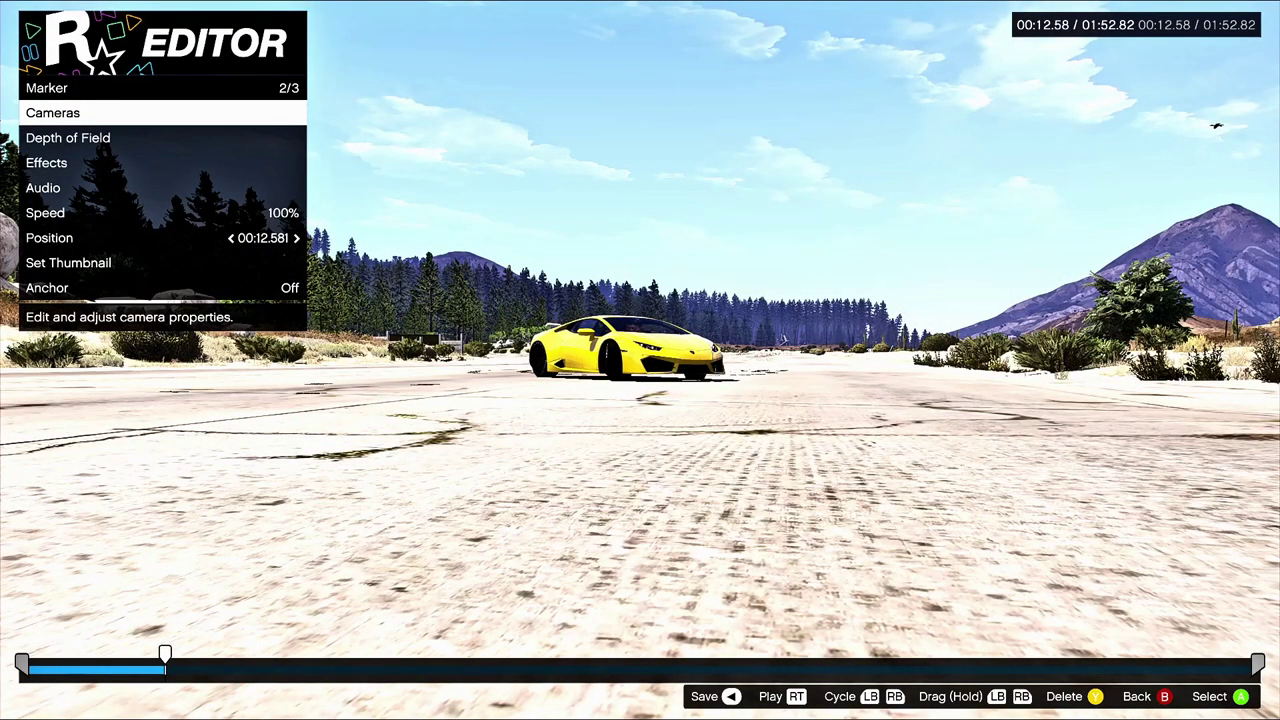
# Set the 00:12.58 marker's look-at target to None and its move-with target to Player, and preview the clip
pyautogui.press('Return')
pyautogui.press('Down')
pyautogui.press('Left')
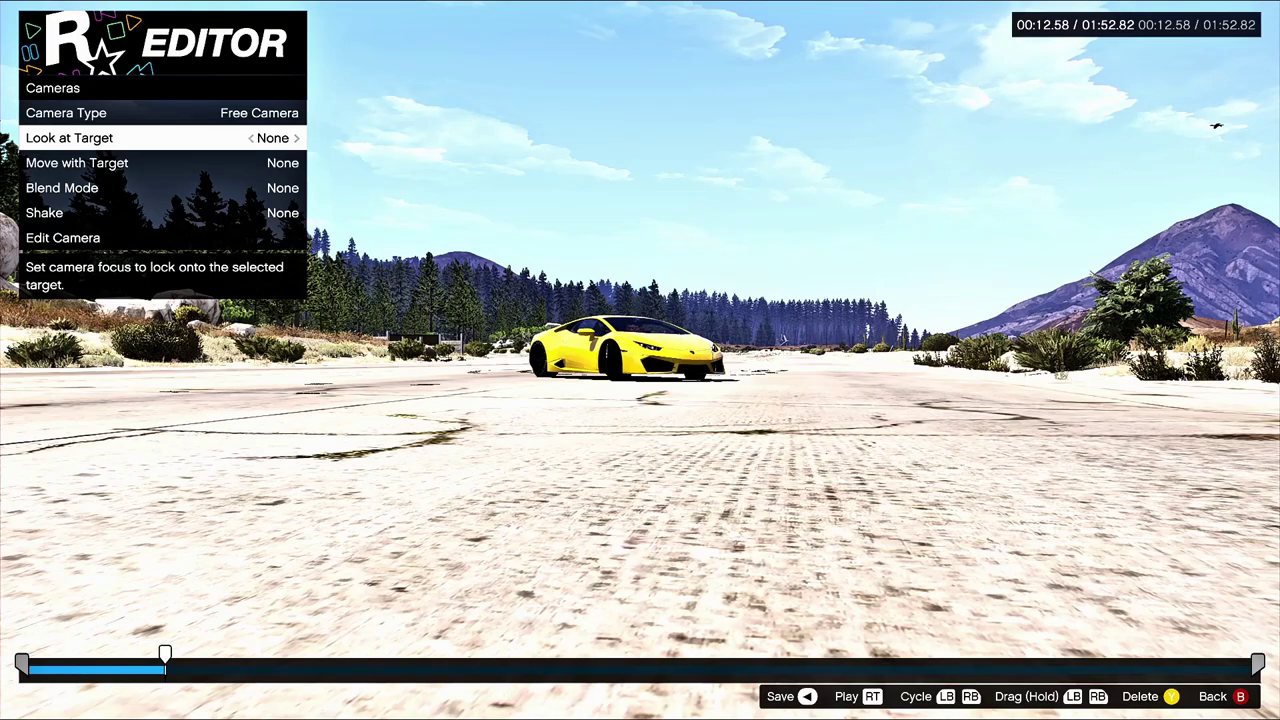
pyautogui.press('Down')
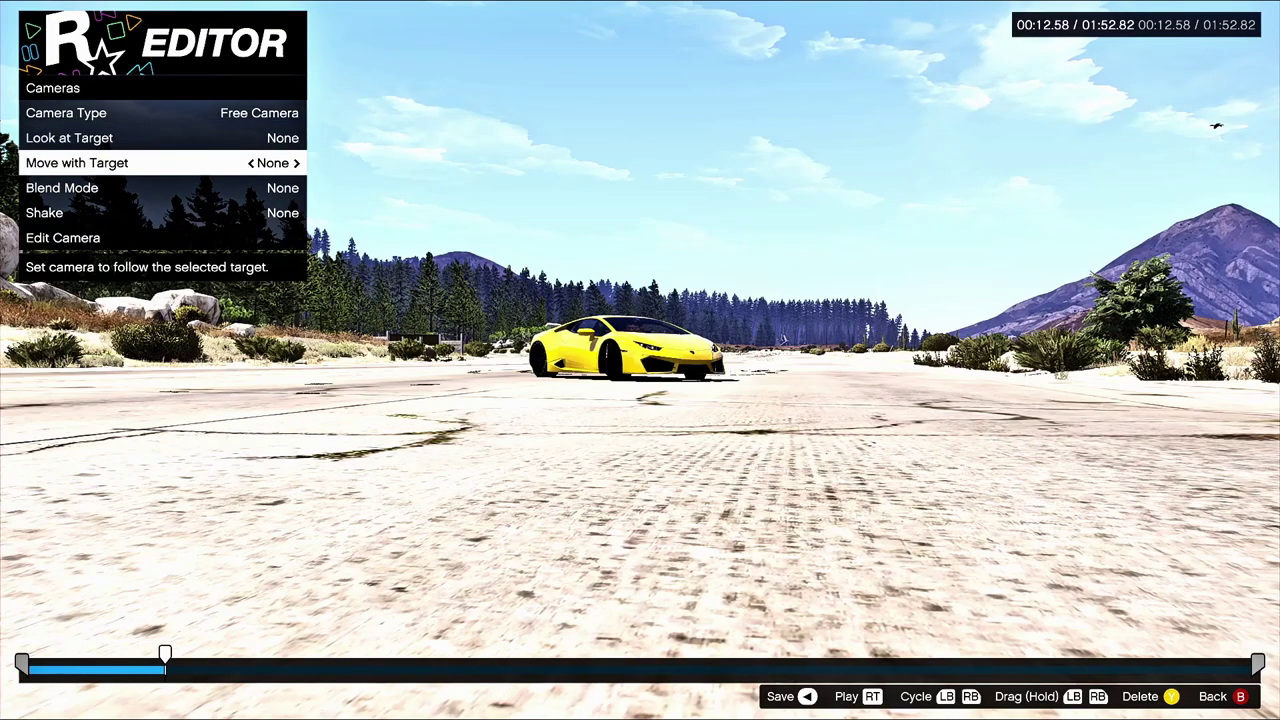
pyautogui.press('Right')
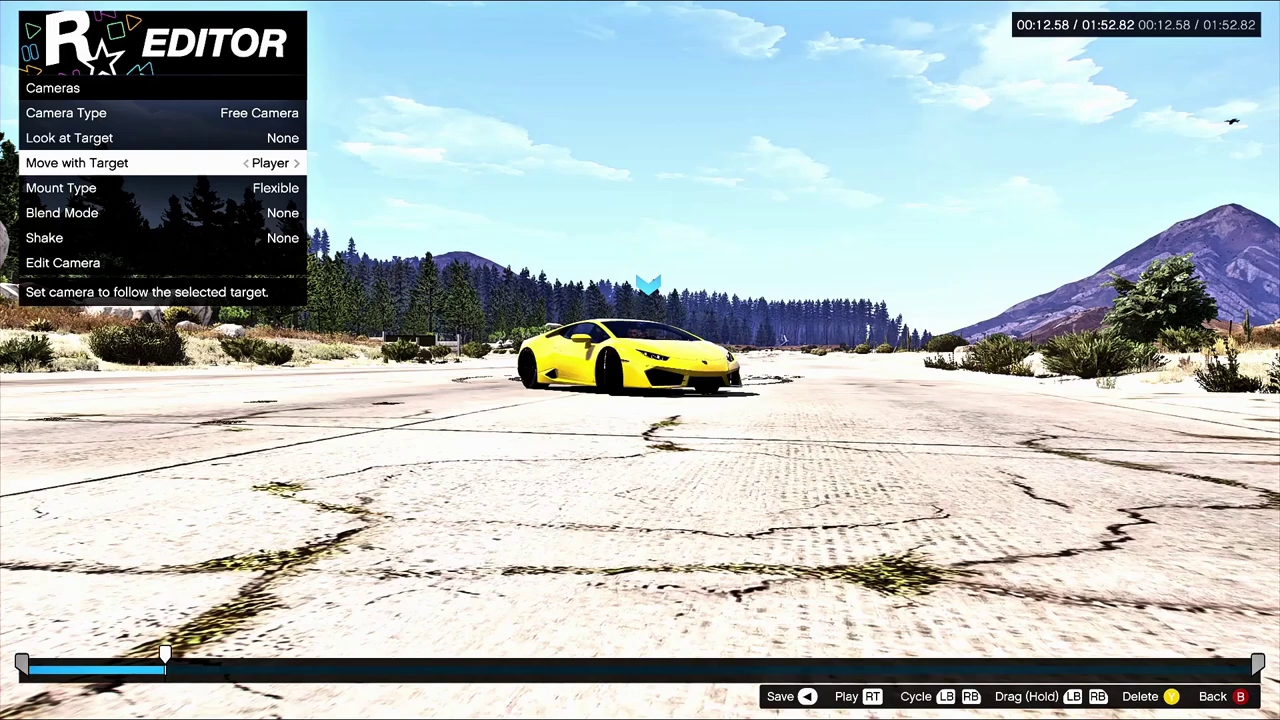
pyautogui.press('Down')
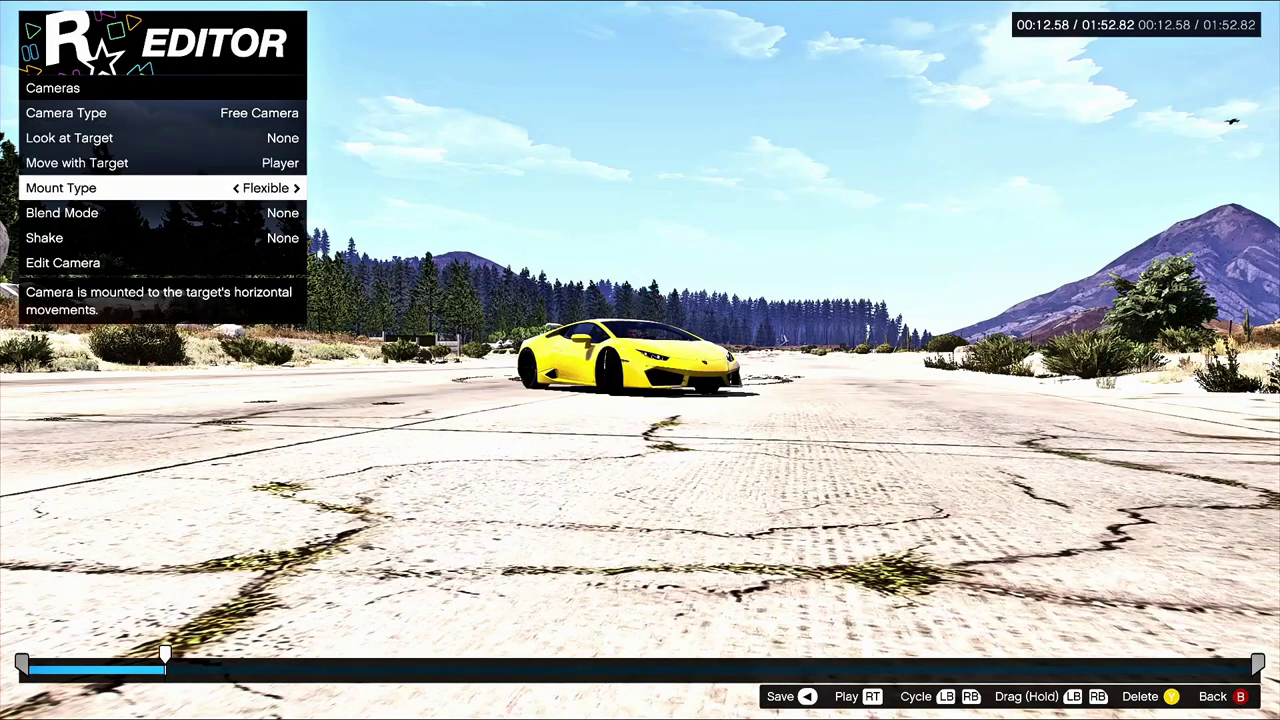
pyautogui.press('Up')
pyautogui.press('space')
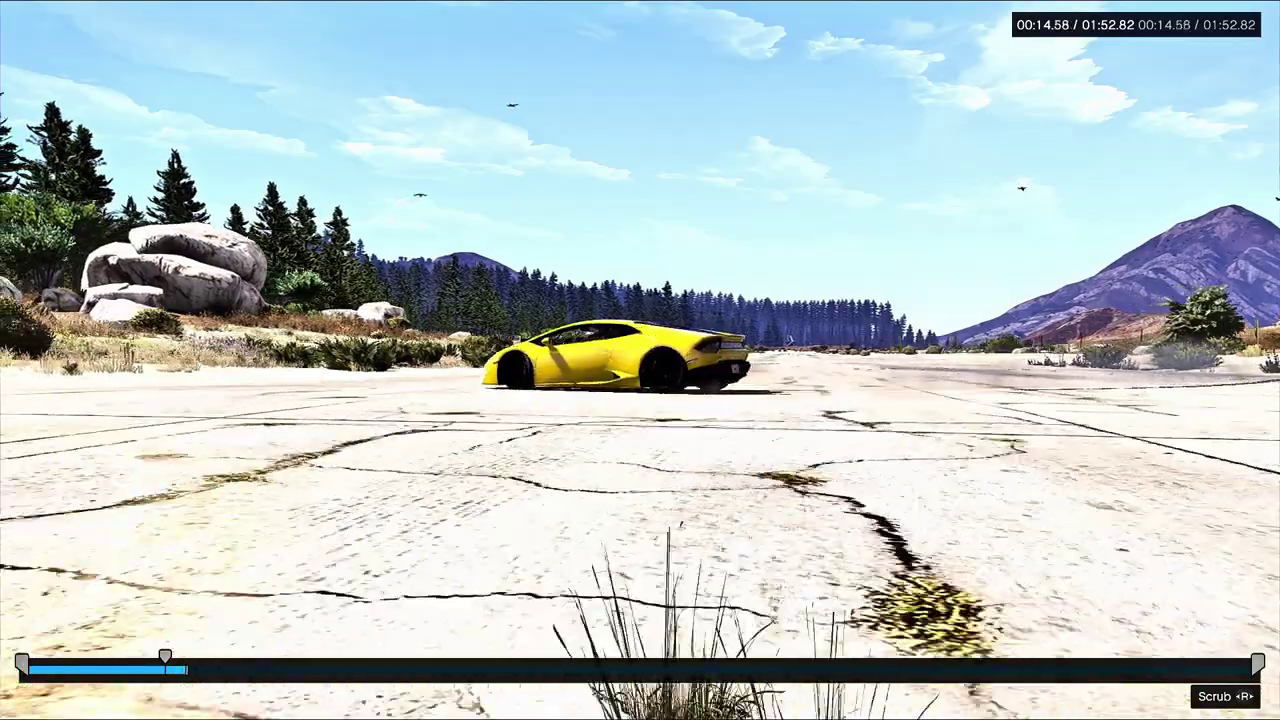
pyautogui.press('[')
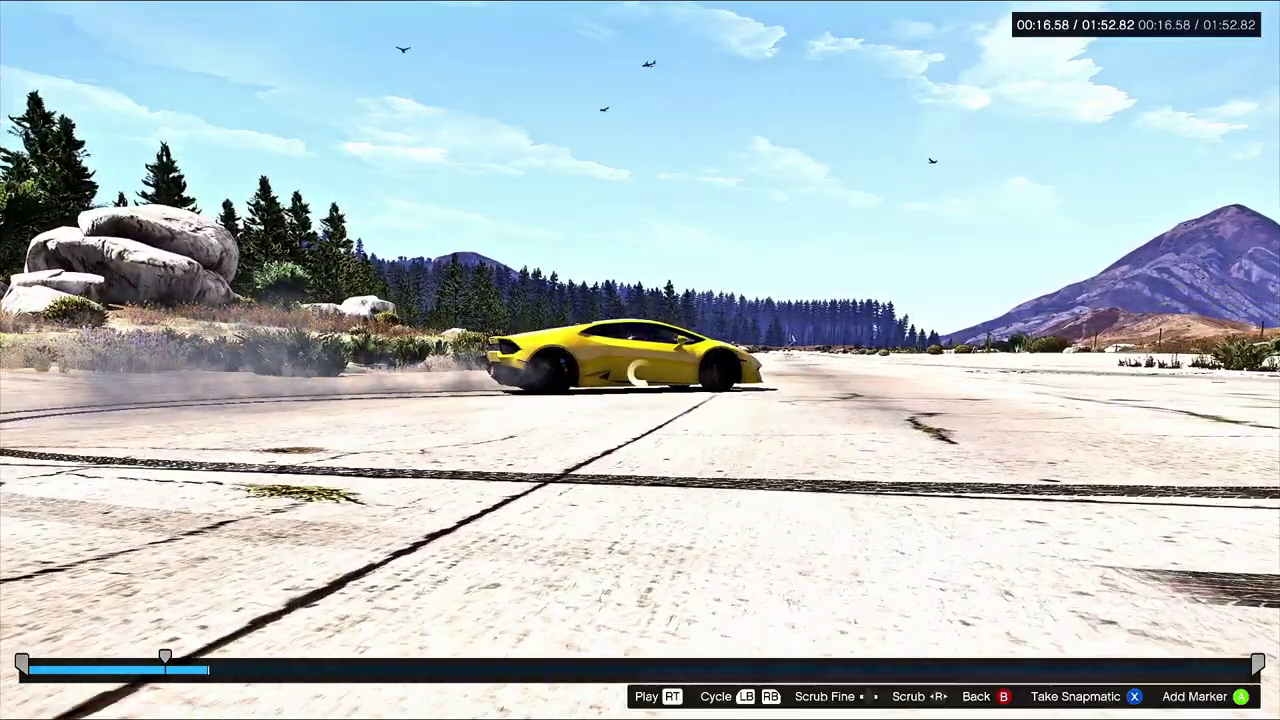
# Set the 00:12.58 camera's mount type to Rigid and preview how it moves with the car
pyautogui.press('Return')
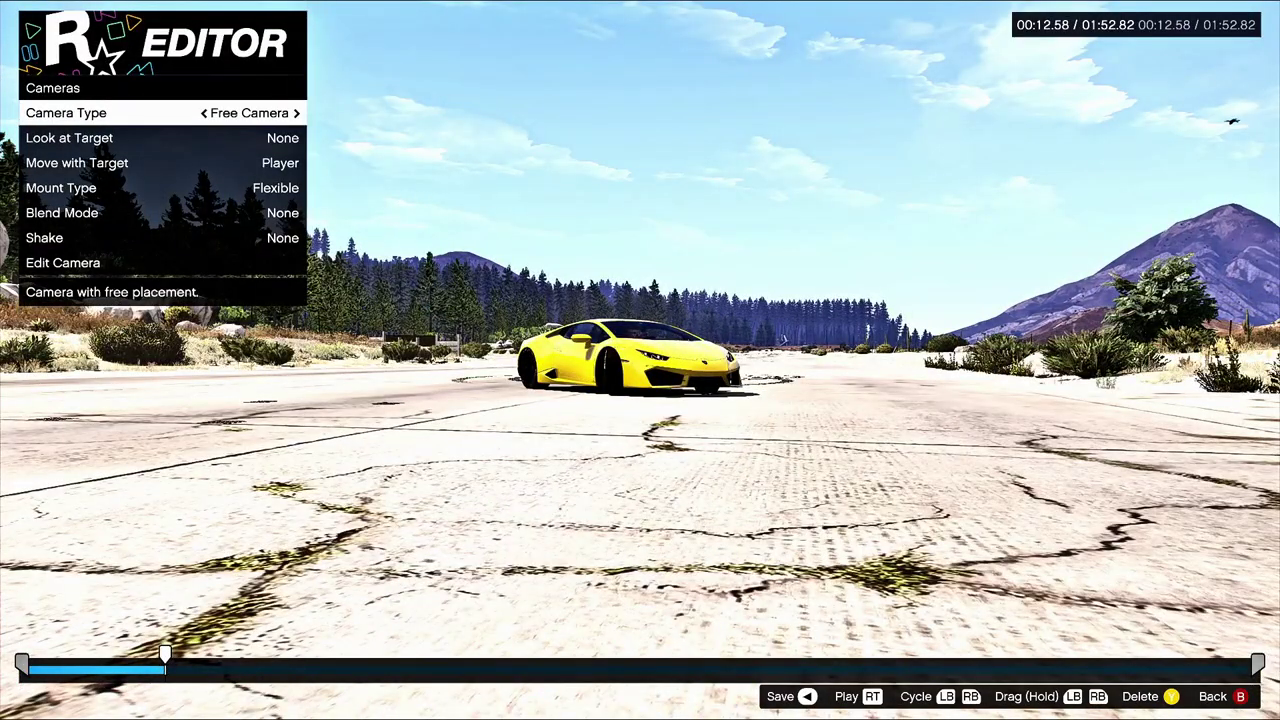
pyautogui.press('Down')
pyautogui.press('Down')
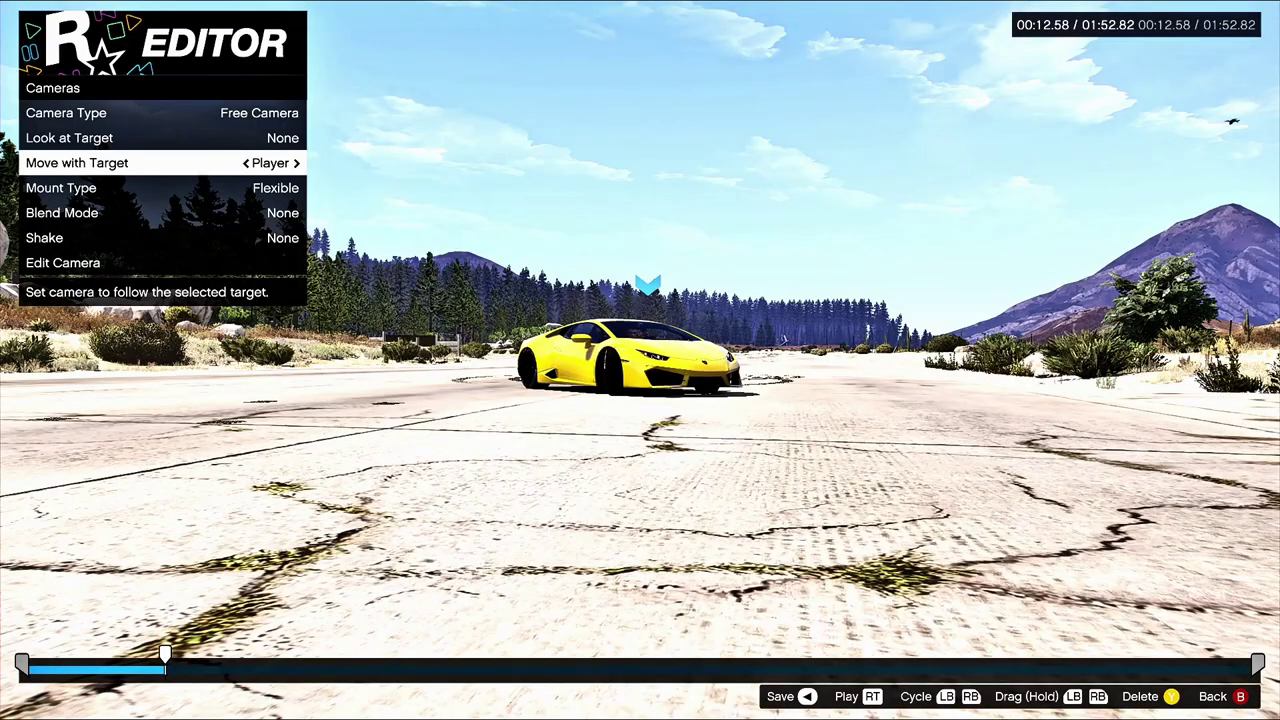
pyautogui.press('Down')
pyautogui.press('Right')
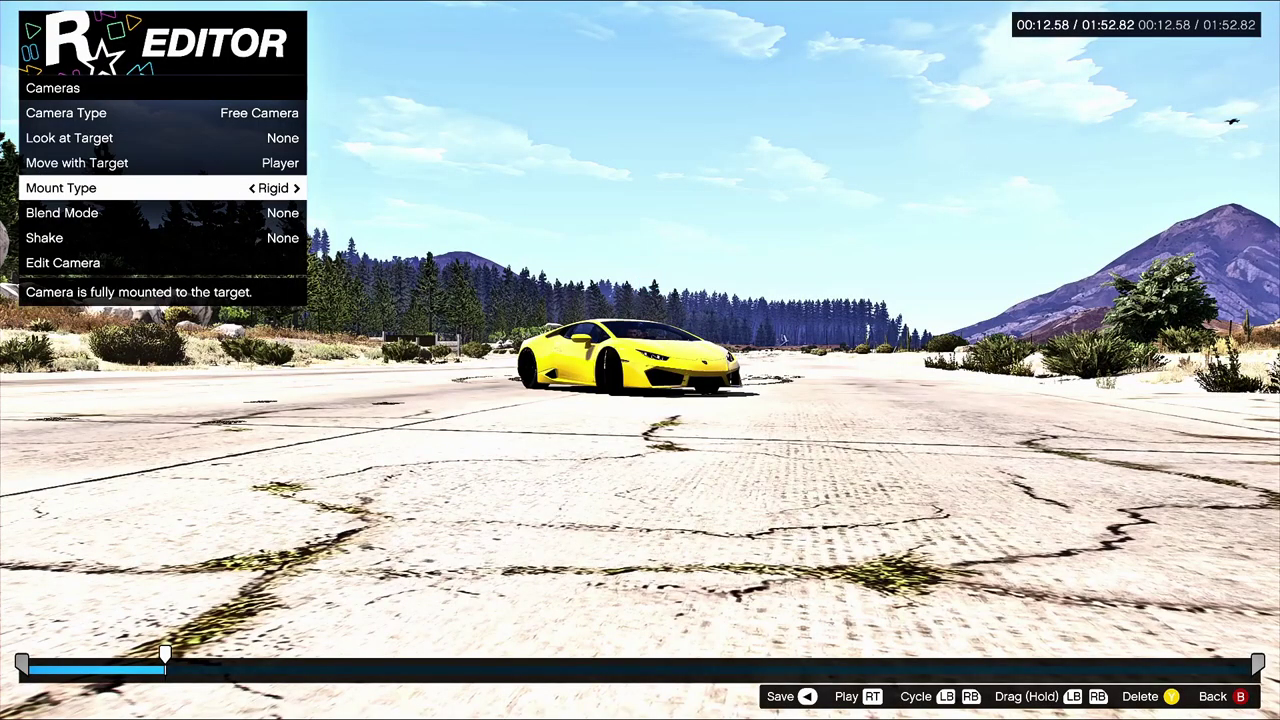
pyautogui.press('space')
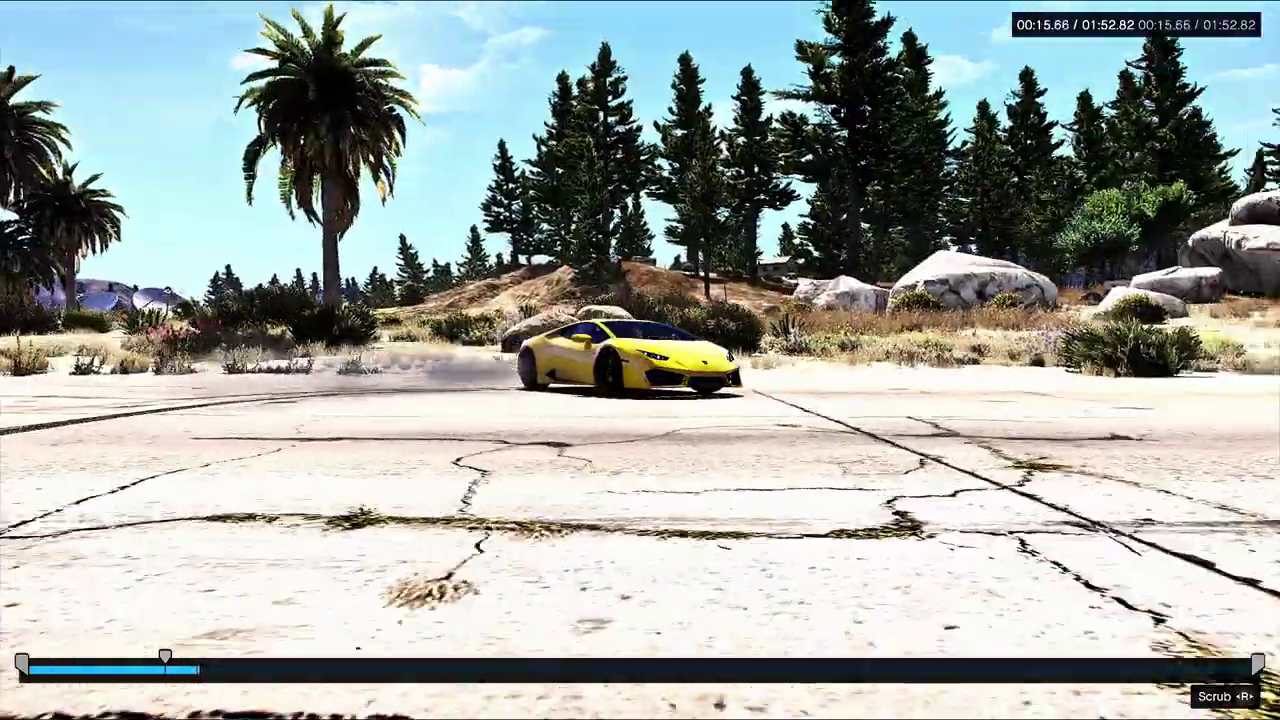
pyautogui.press('space')
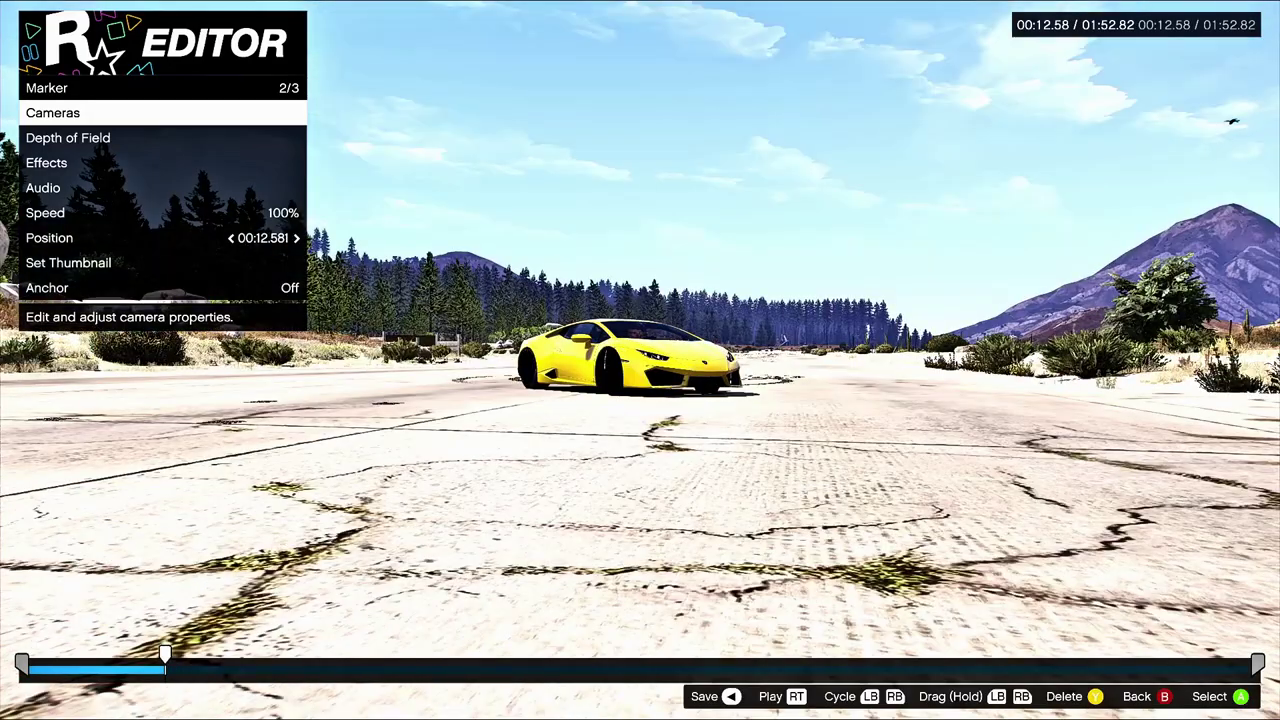
pyautogui.press('space')
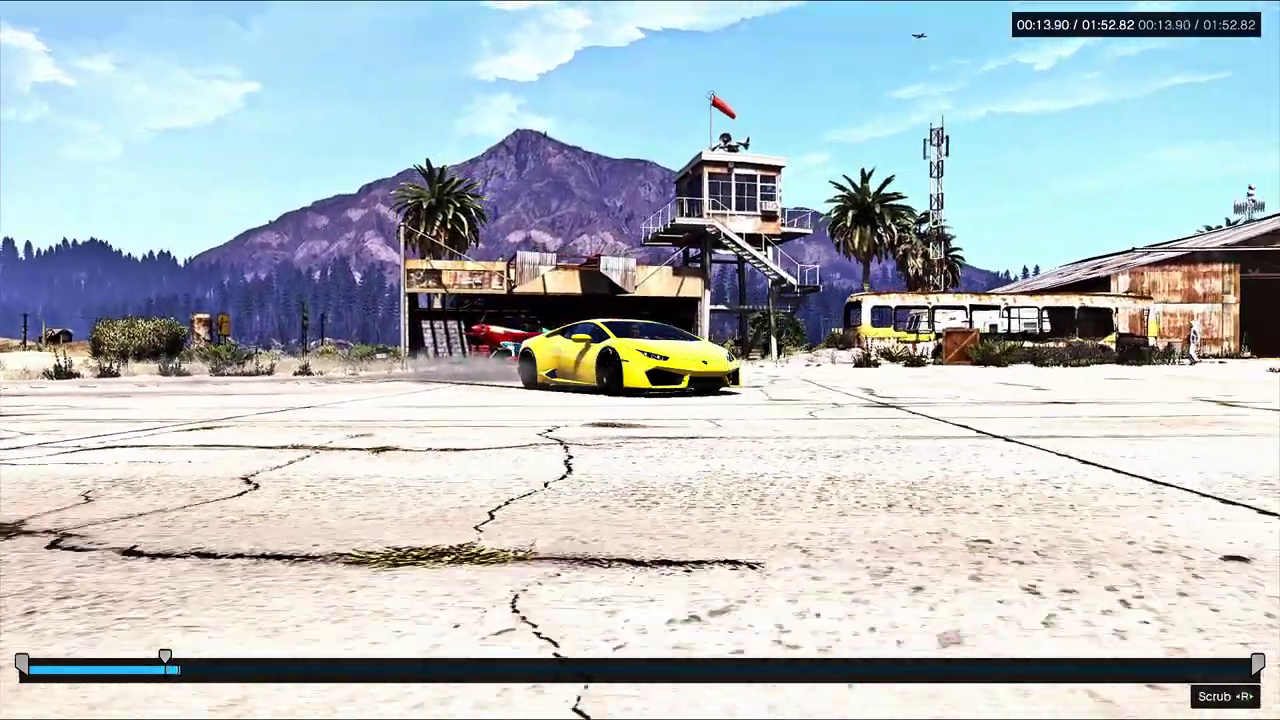
pyautogui.press('space')
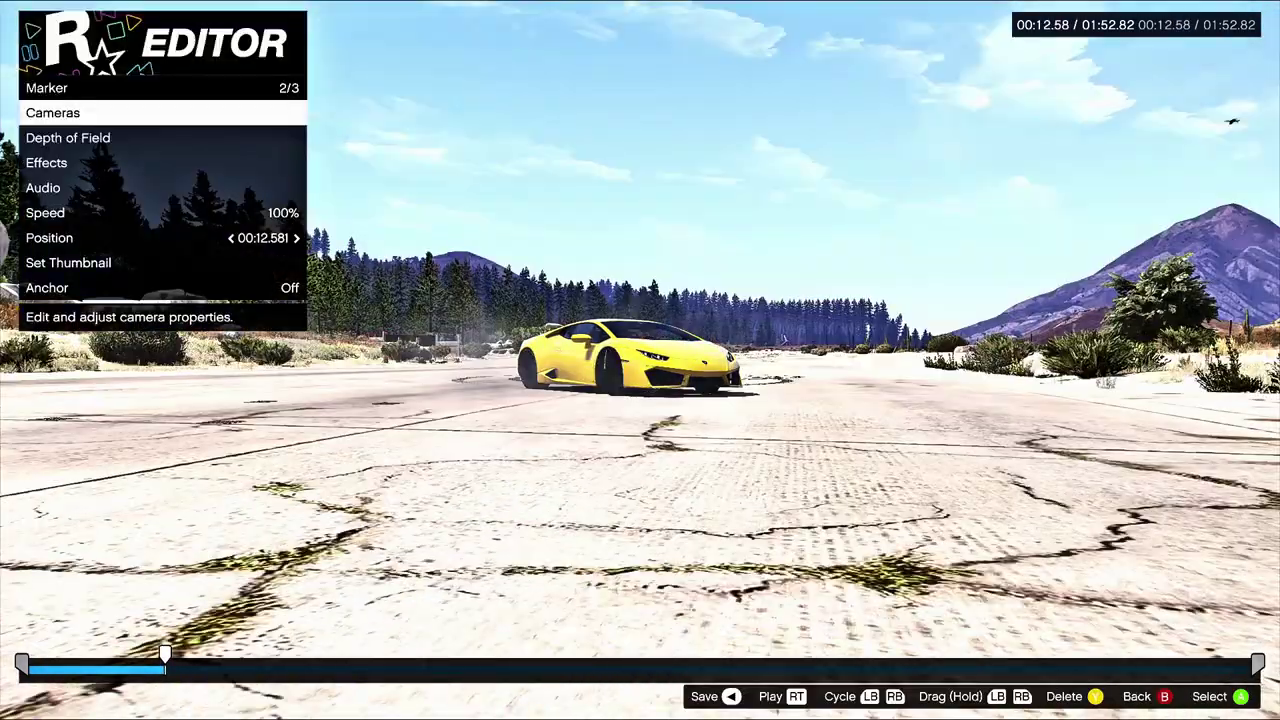
# Set the 00:12.58 camera's mount type back to Flexible and preview the clip from the marker
pyautogui.press('Return')
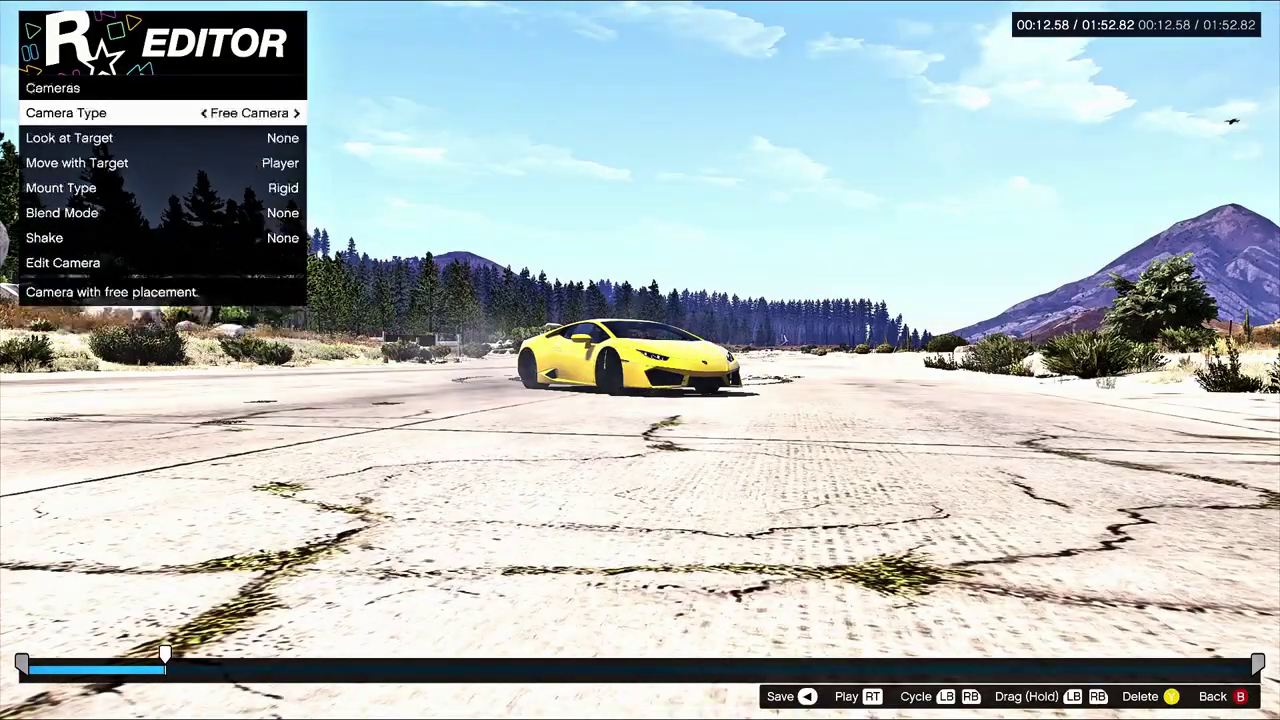
pyautogui.press('Down')
pyautogui.press('Down')
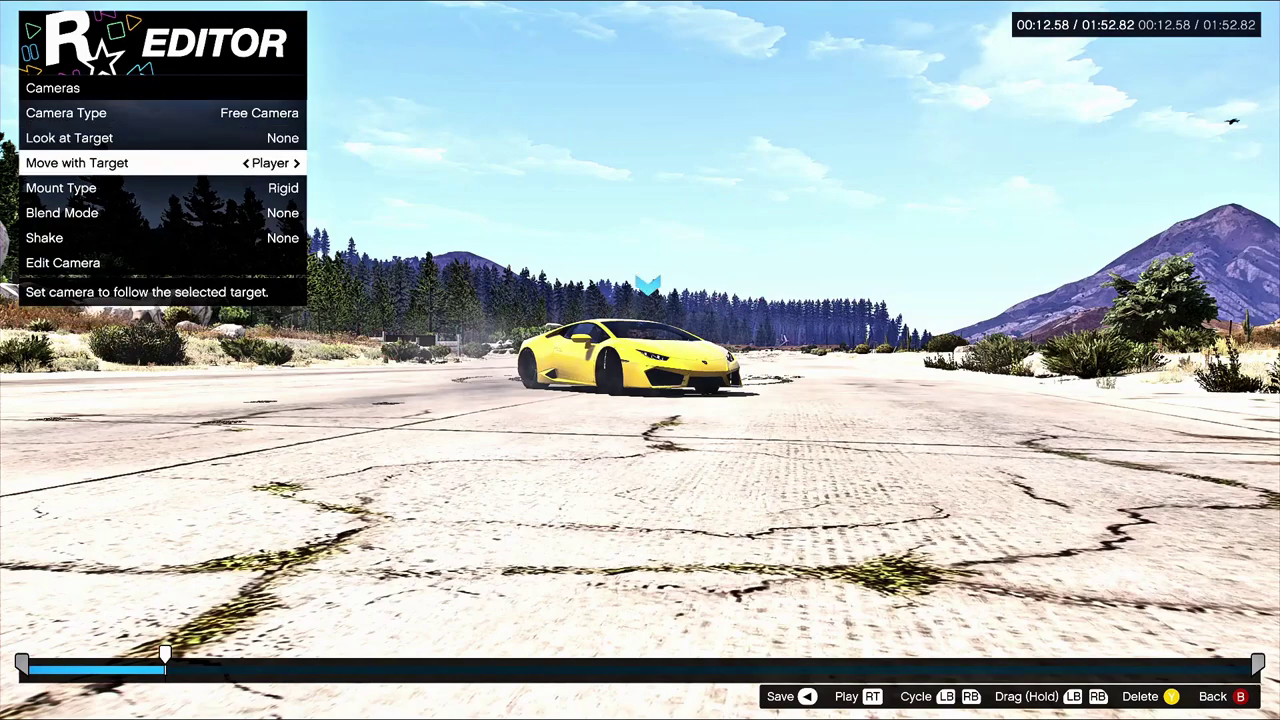
pyautogui.press('Down')
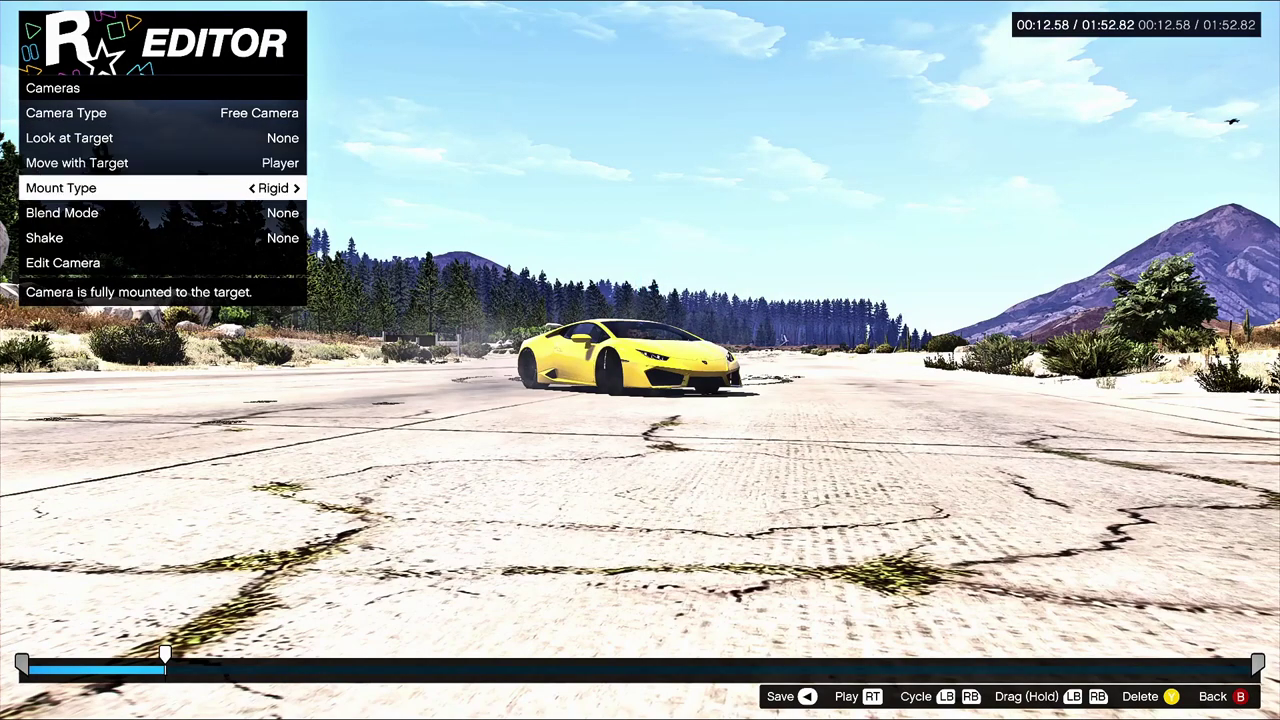
pyautogui.press('space')
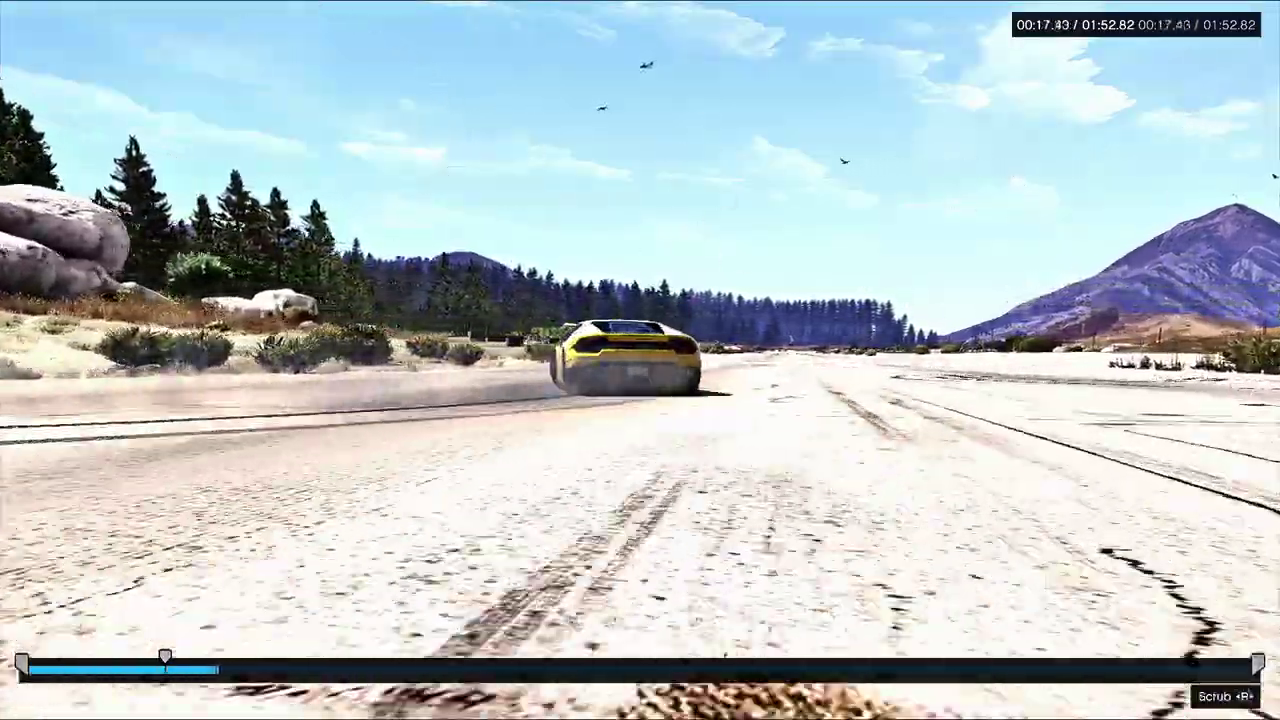
pyautogui.press('Left')
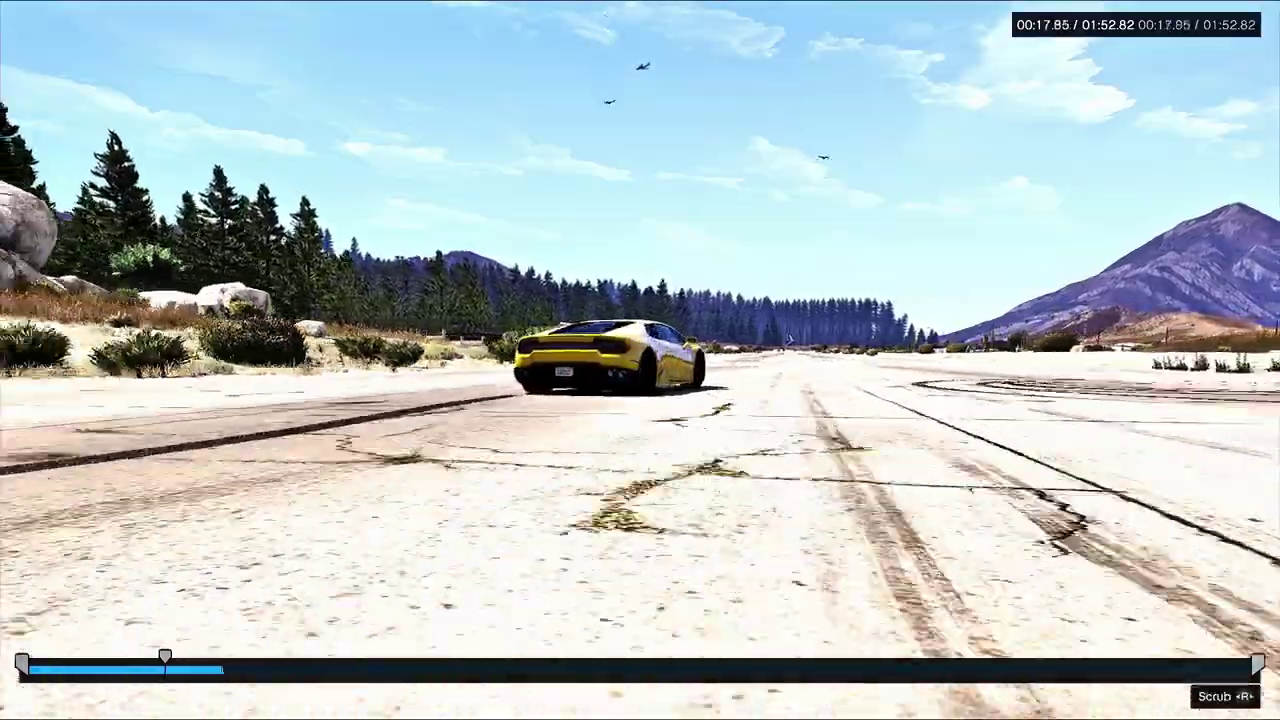
pyautogui.press('[')
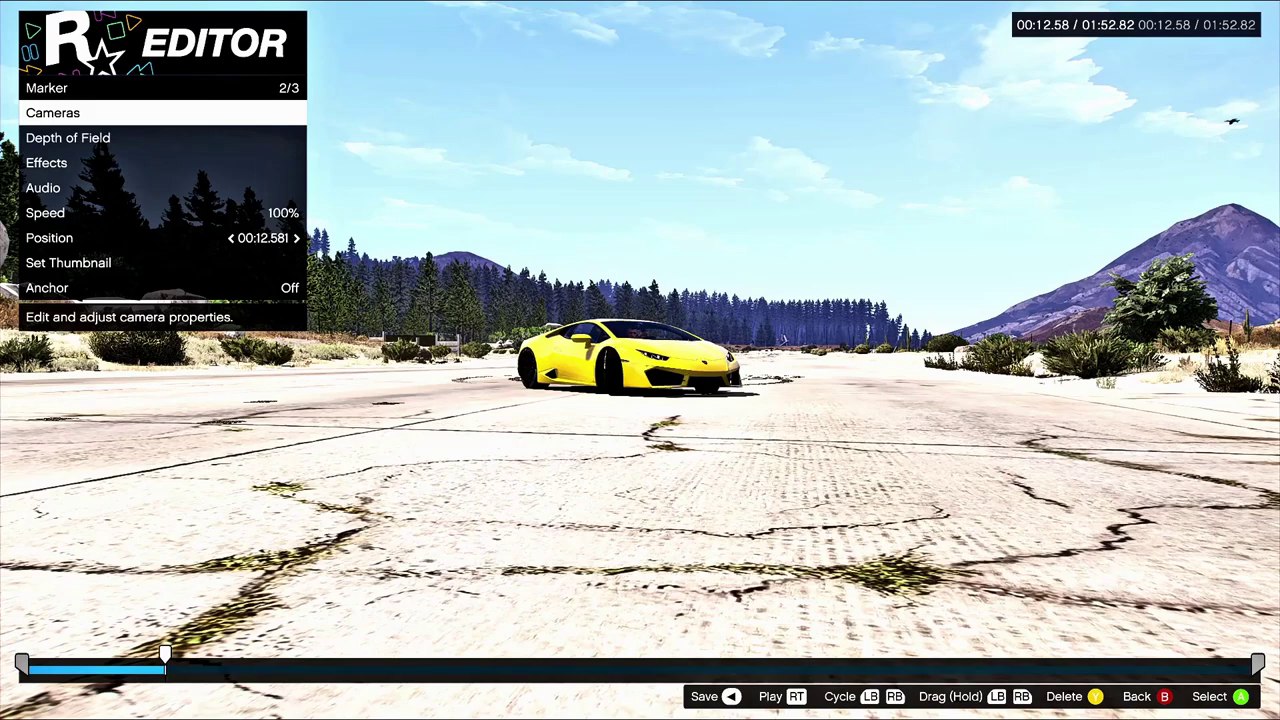
# Open the 00:12.58 marker's camera settings at the move-with target option
pyautogui.press('Return')
pyautogui.press('Down')
pyautogui.press('Down')
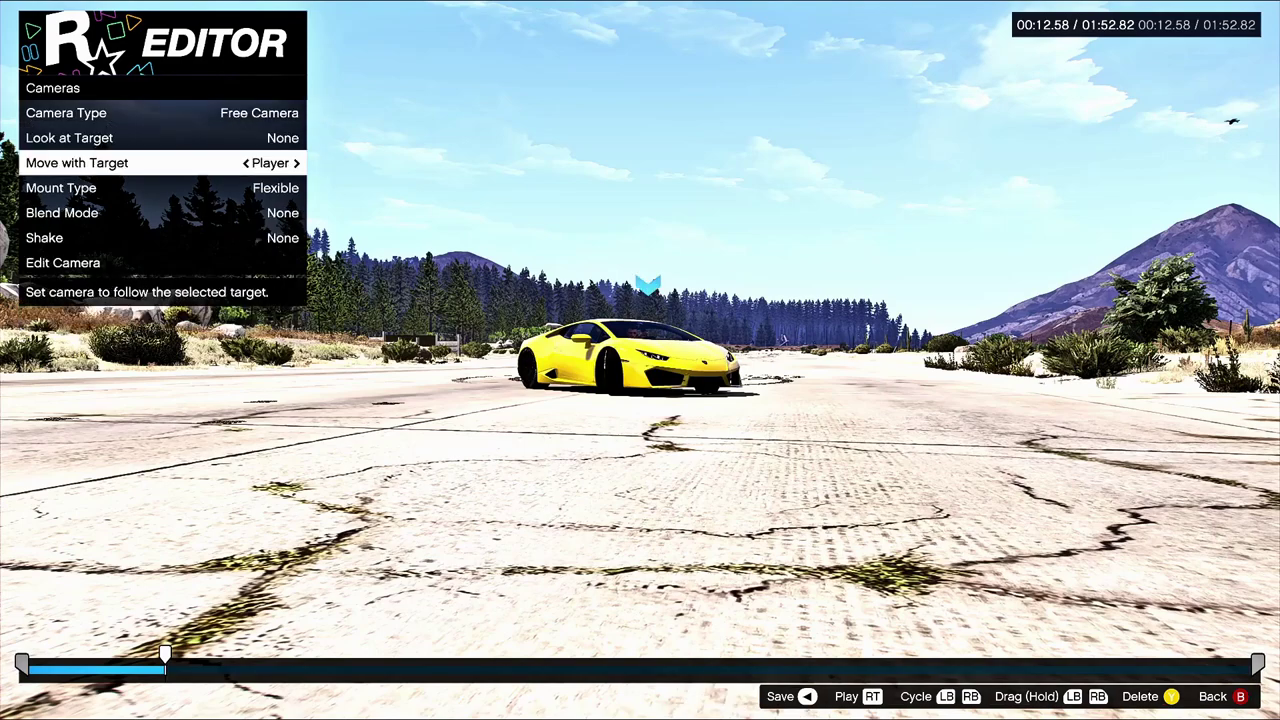